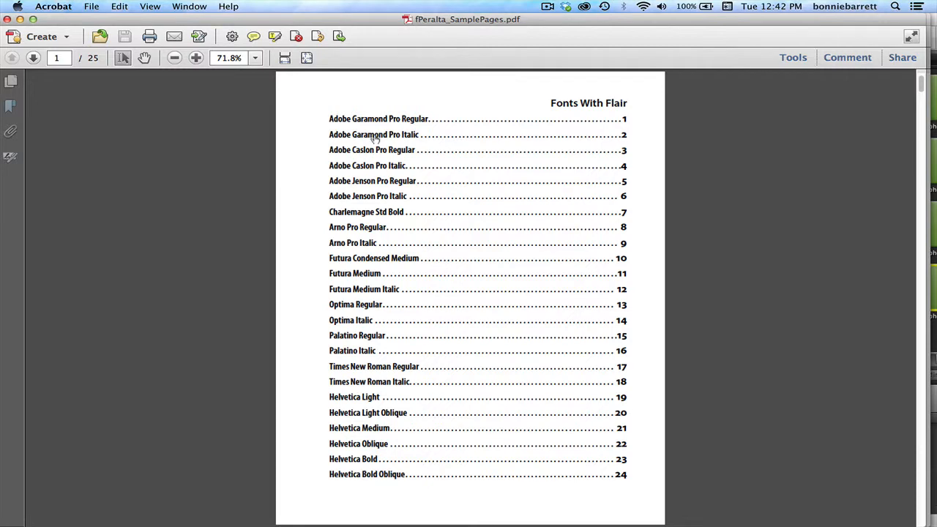
View the Adobe Garamond Pro Italic, Futura Condensed Medium, Times New Roman Regular and Helvetica Light pages, and uncover Type-Sample-Demo.pdf behind the document.
click(375, 137)
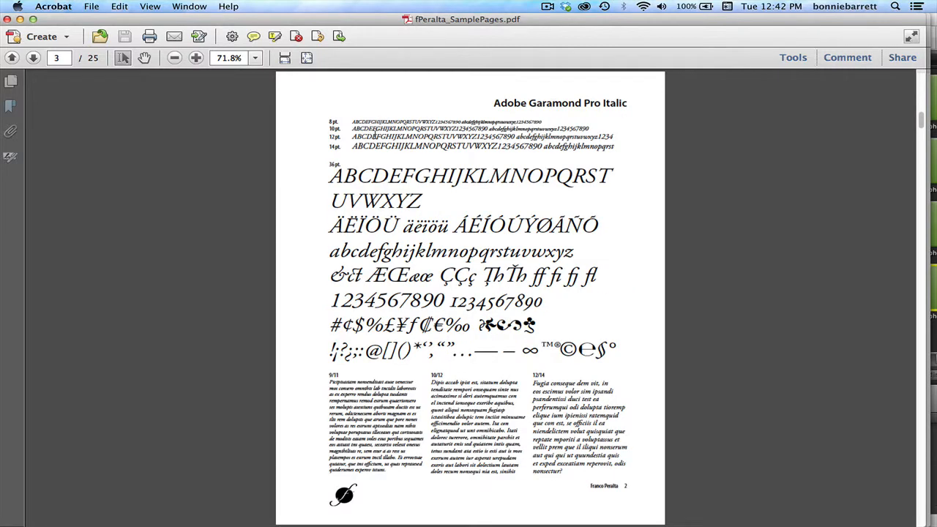
click(11, 105)
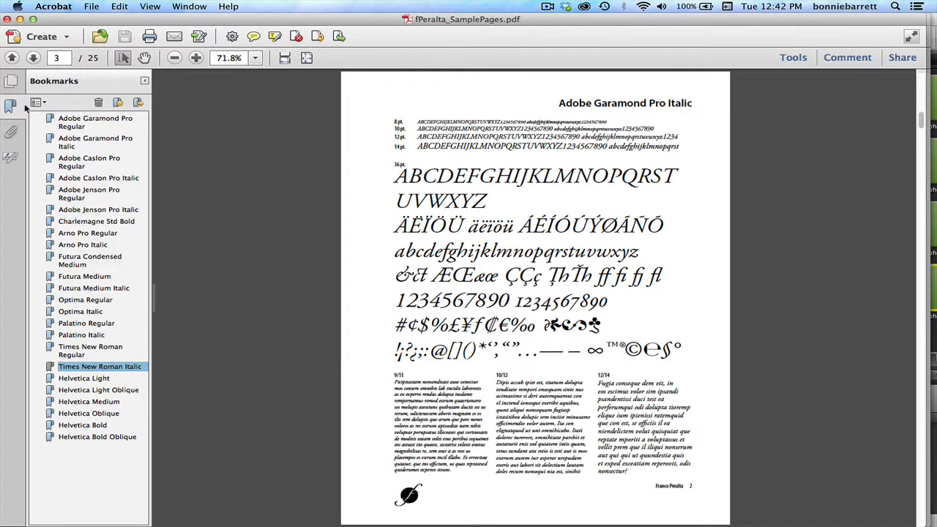
click(72, 259)
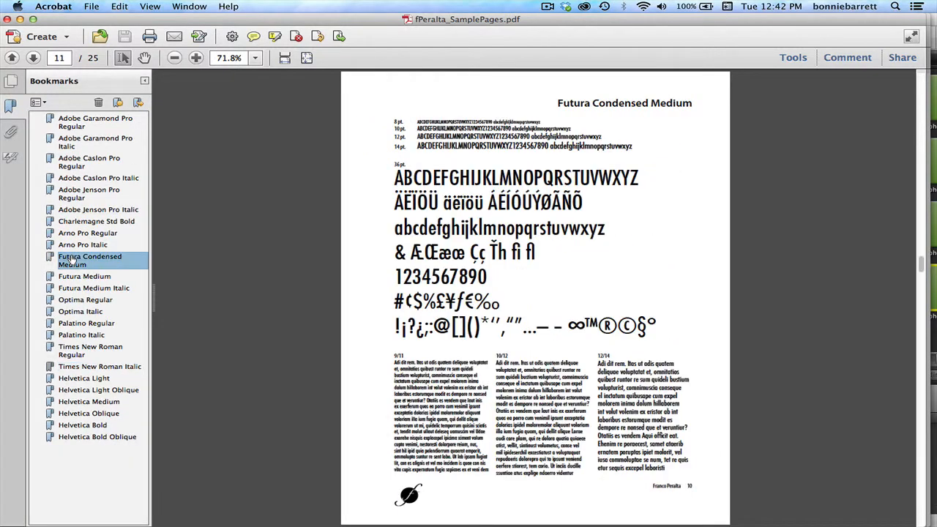
click(86, 350)
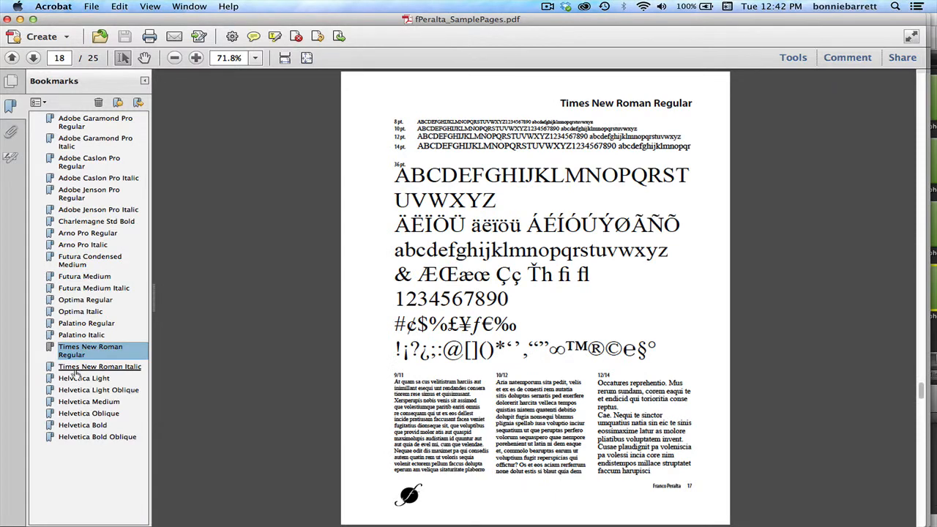
click(77, 380)
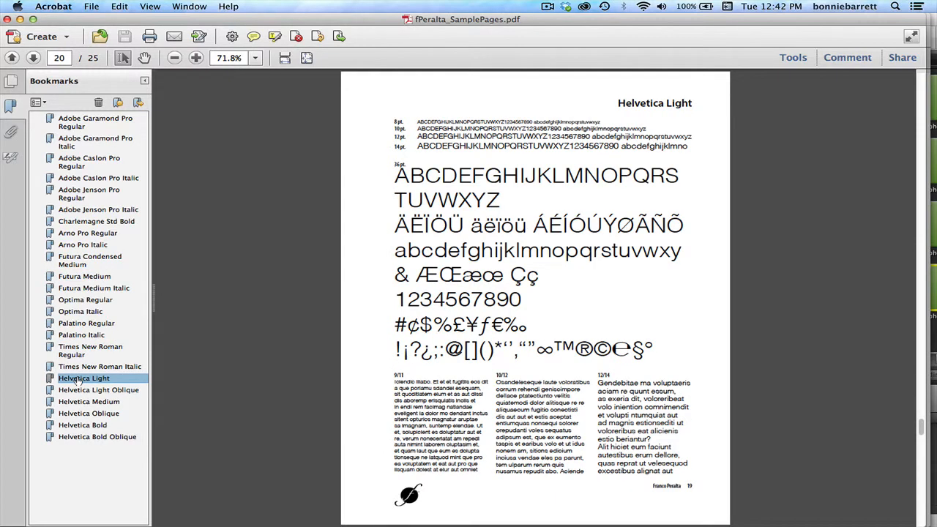
drag(210, 21, 207, 285)
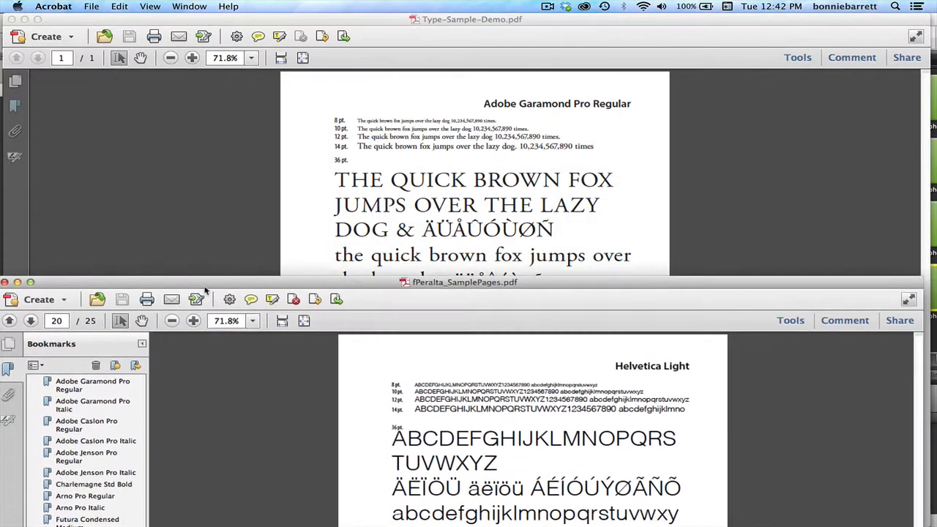
click(314, 177)
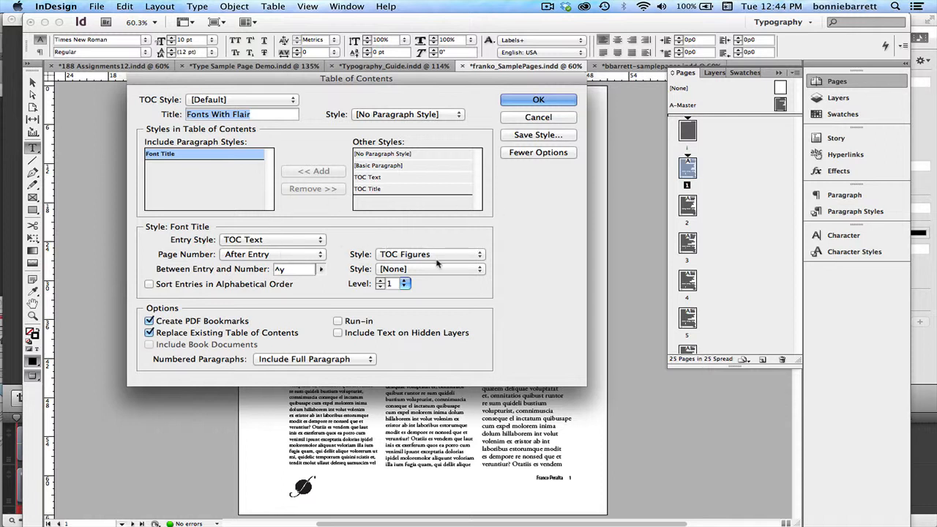
Regenerate the Fonts With Flair table of contents in InDesign from the Font Title style, replacing the existing one and creating PDF bookmarks.
click(538, 100)
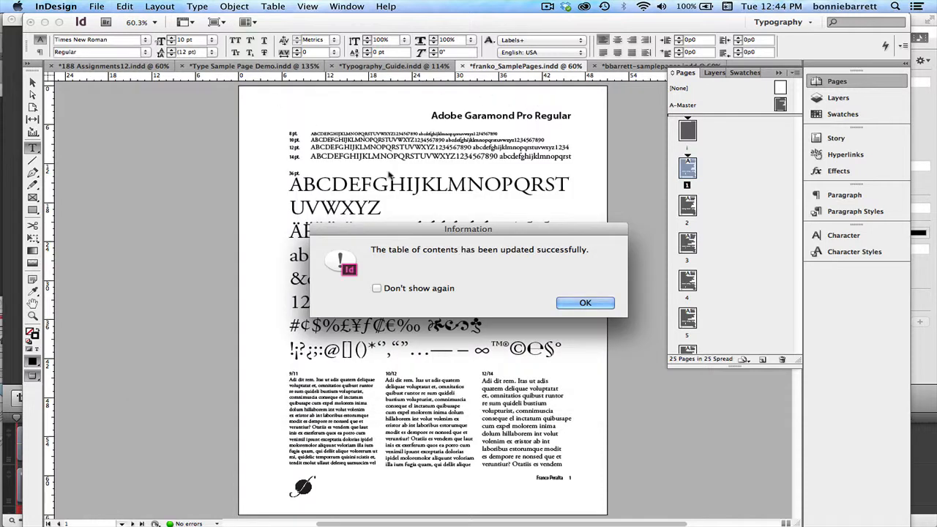
click(586, 302)
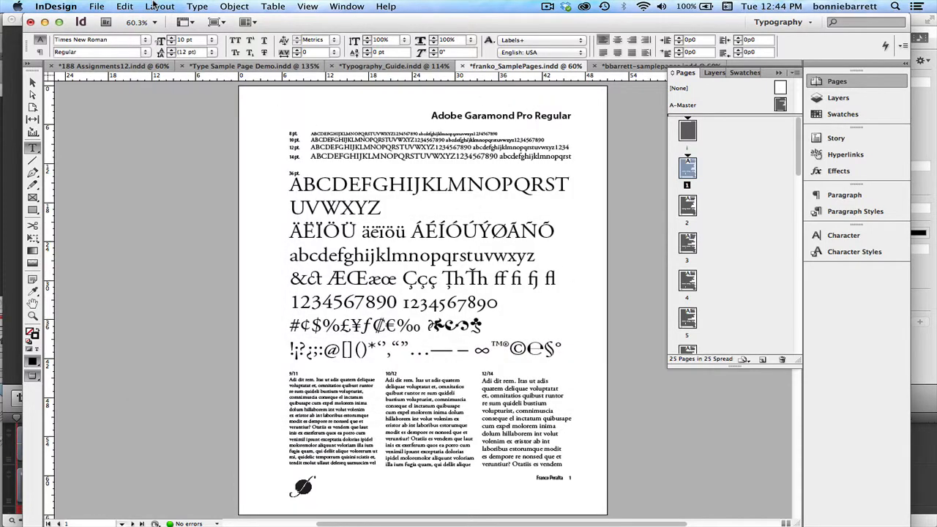
click(160, 6)
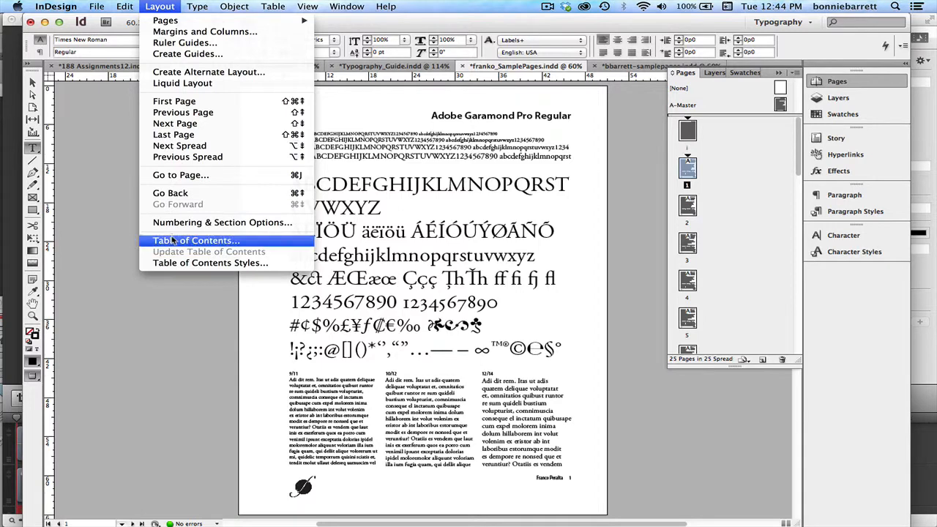
click(90, 329)
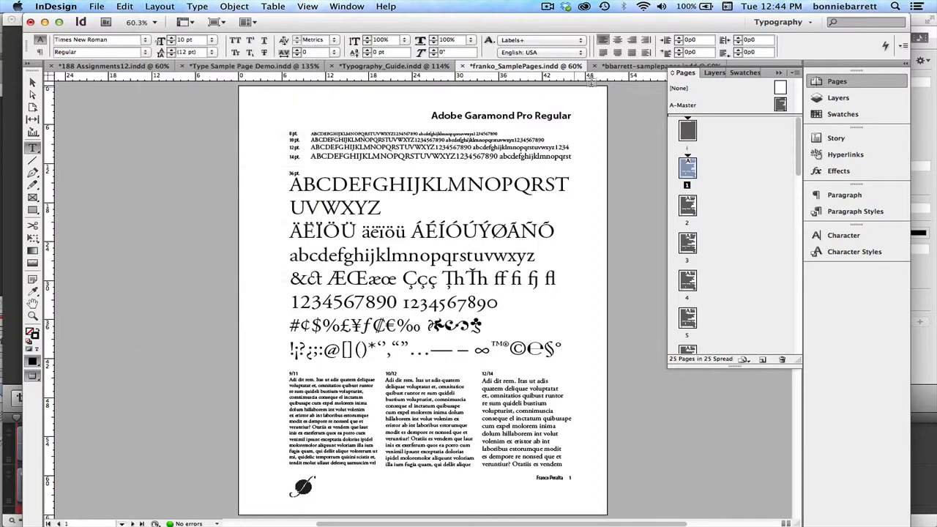
Switch to bbarrett-samplepages.indd, show its paragraph styles and deselect the highlighted text.
click(634, 71)
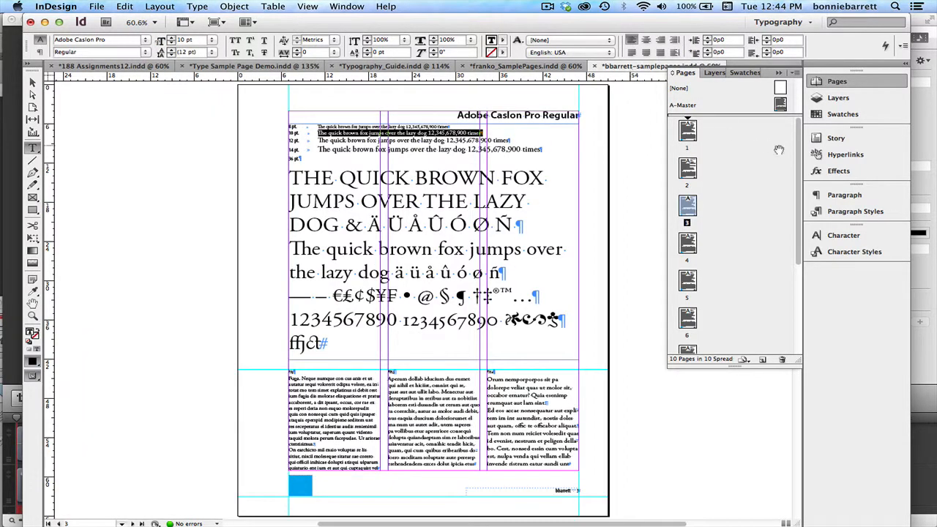
click(855, 212)
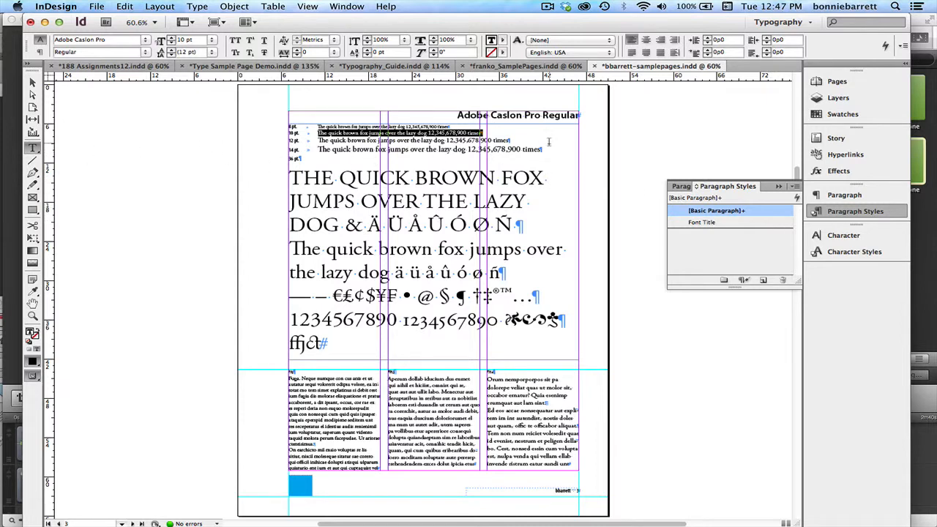
click(646, 128)
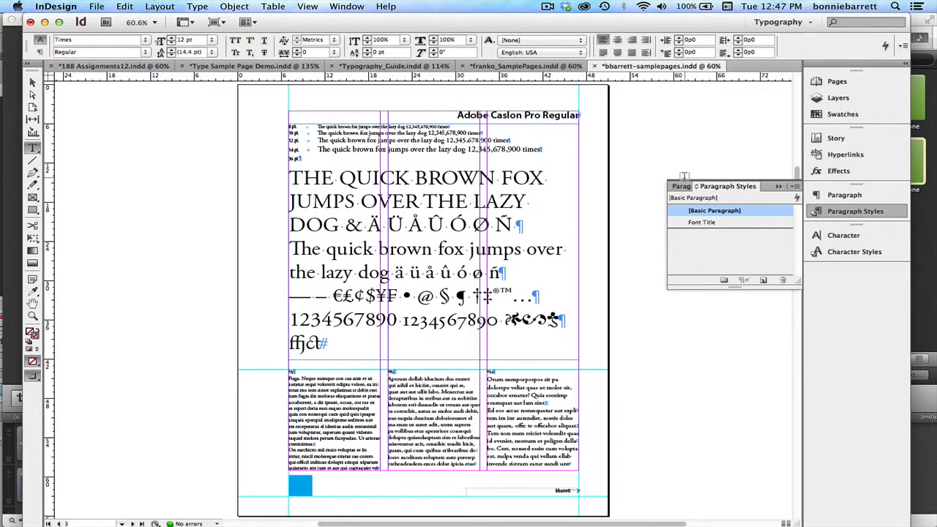
Start a new paragraph style named TOC Title.
click(796, 188)
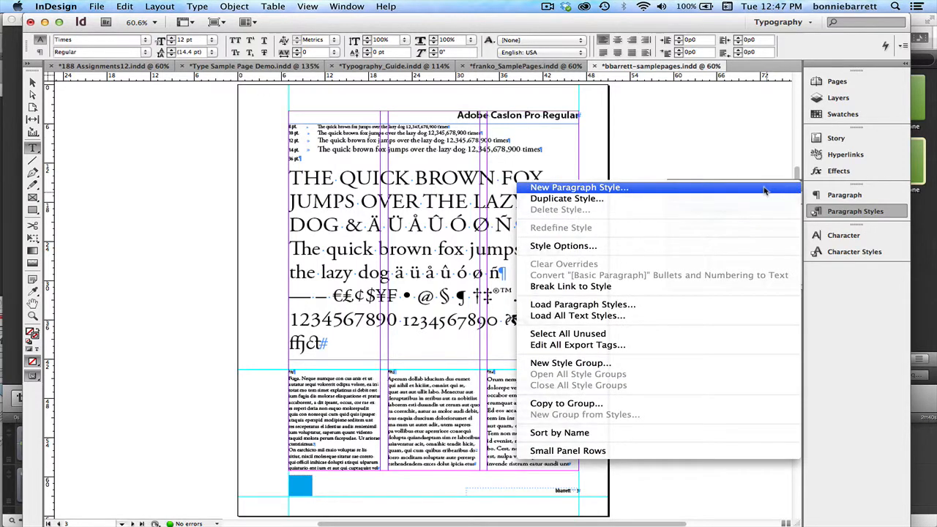
click(764, 189)
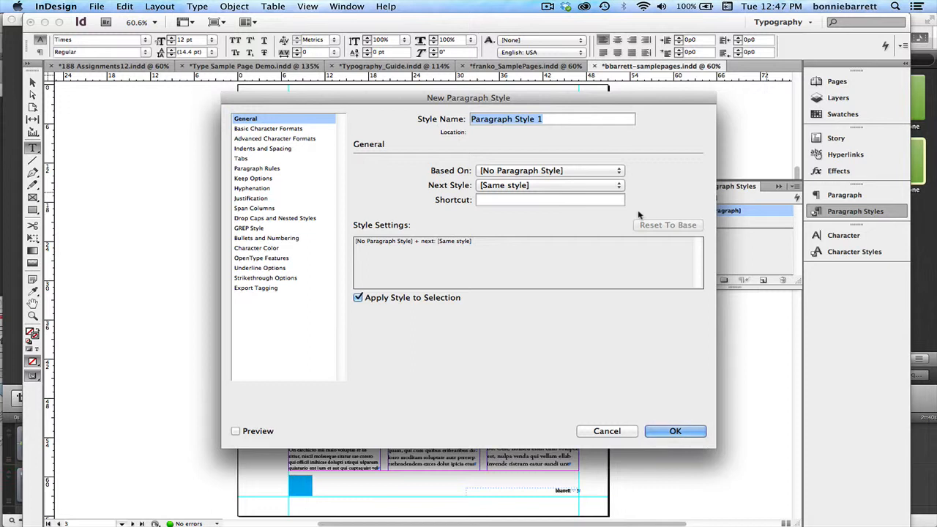
text(TOC T)
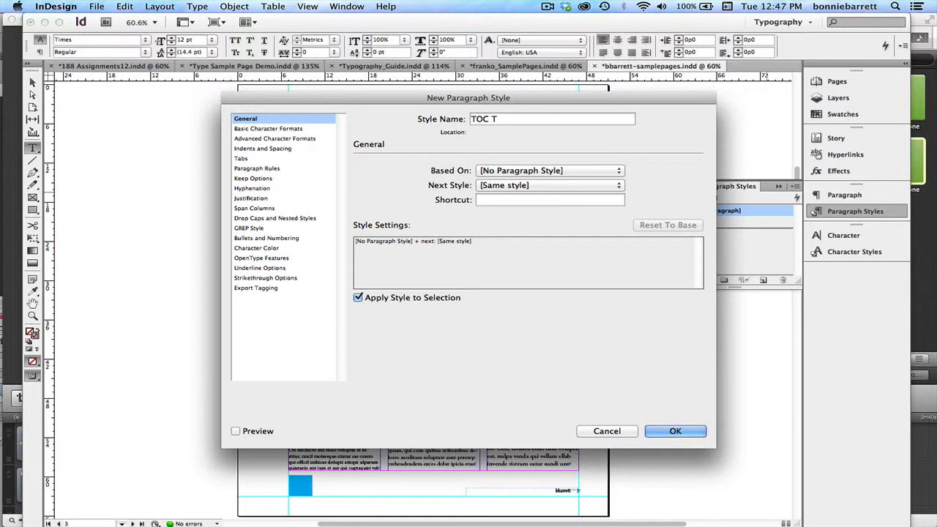
text(itle)
Set the TOC Title style's font to Myriad Pro Semibold at 18 pt.
click(278, 131)
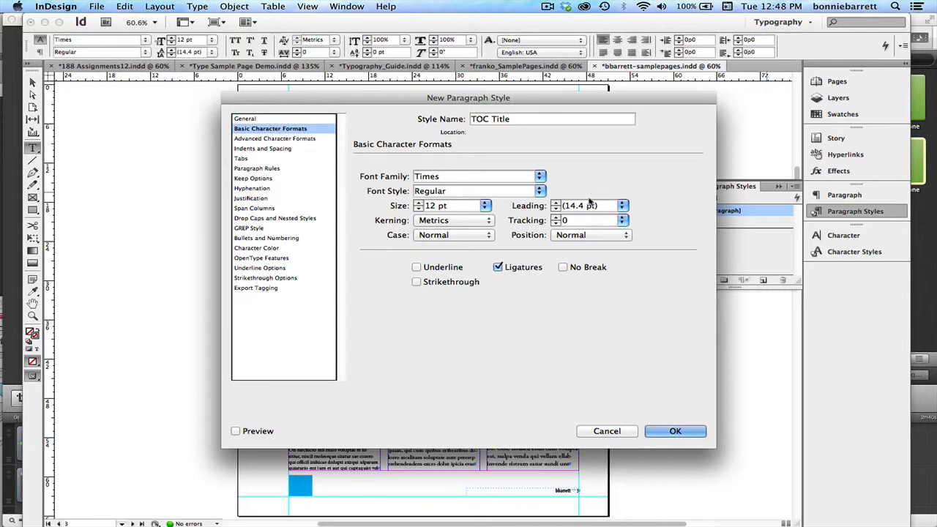
click(539, 177)
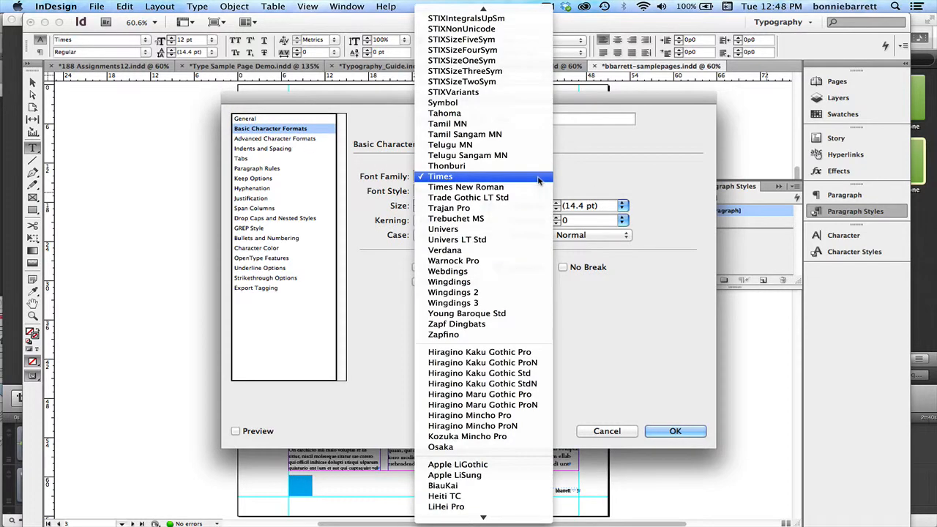
mouse_move(495, 6)
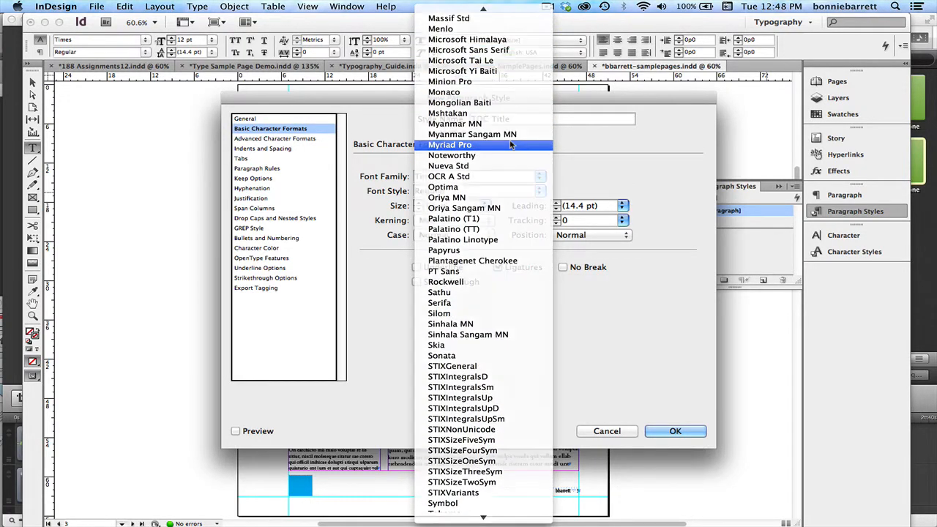
click(511, 145)
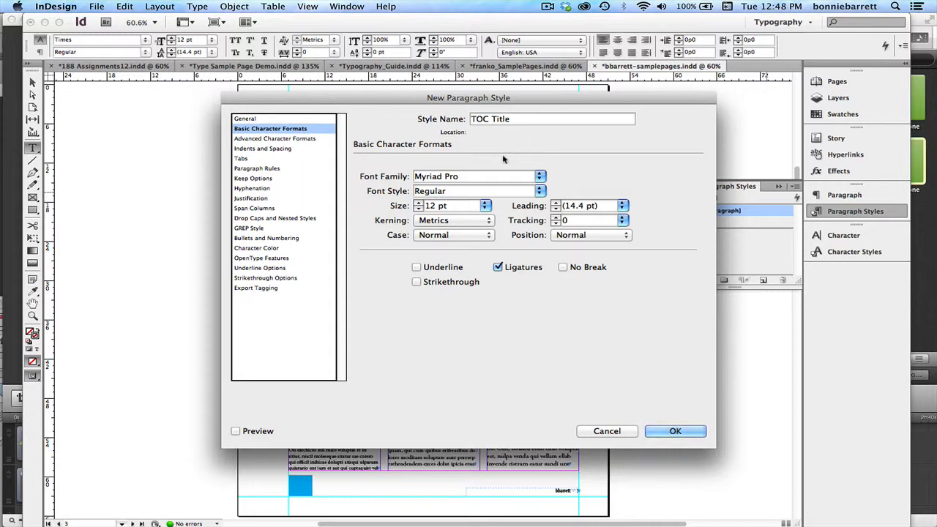
click(539, 192)
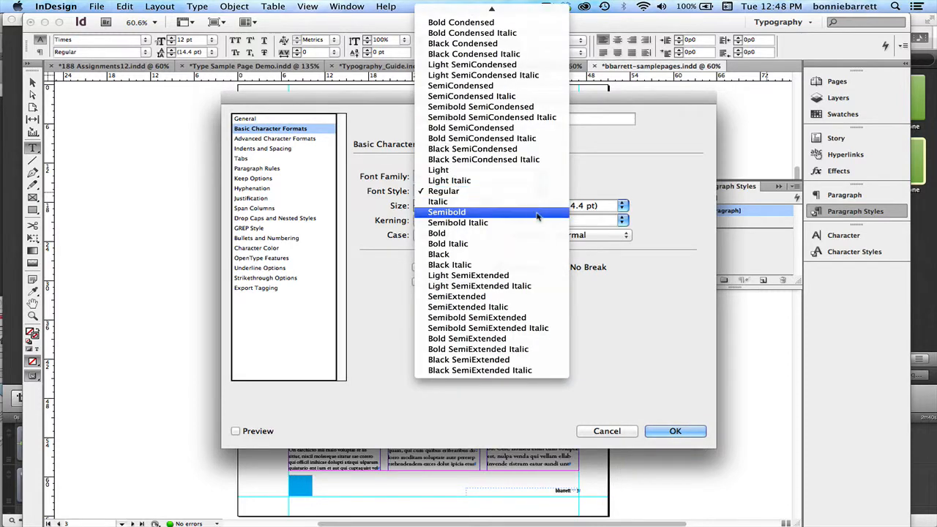
click(537, 213)
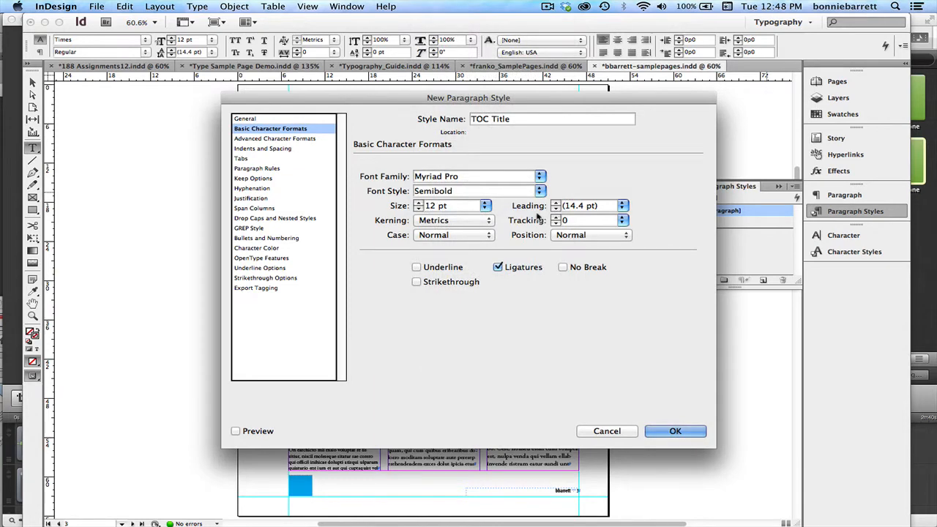
click(485, 205)
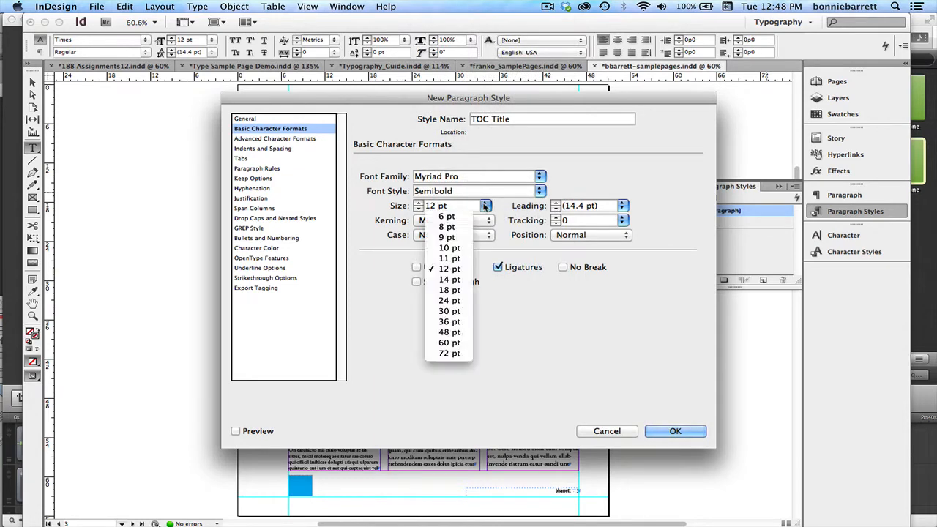
click(446, 290)
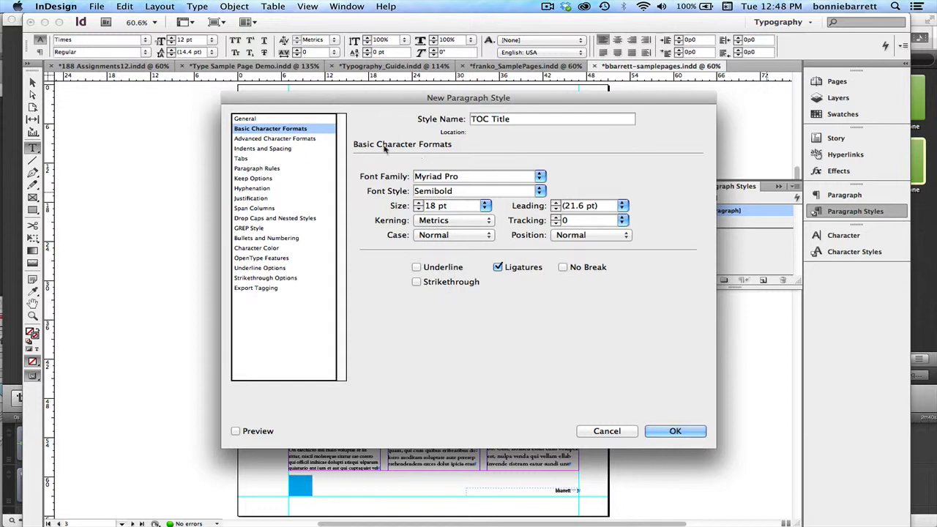
Set the TOC Title style's character color to the blue C=100 M=90 Y=10 K=0 and save the style.
click(286, 150)
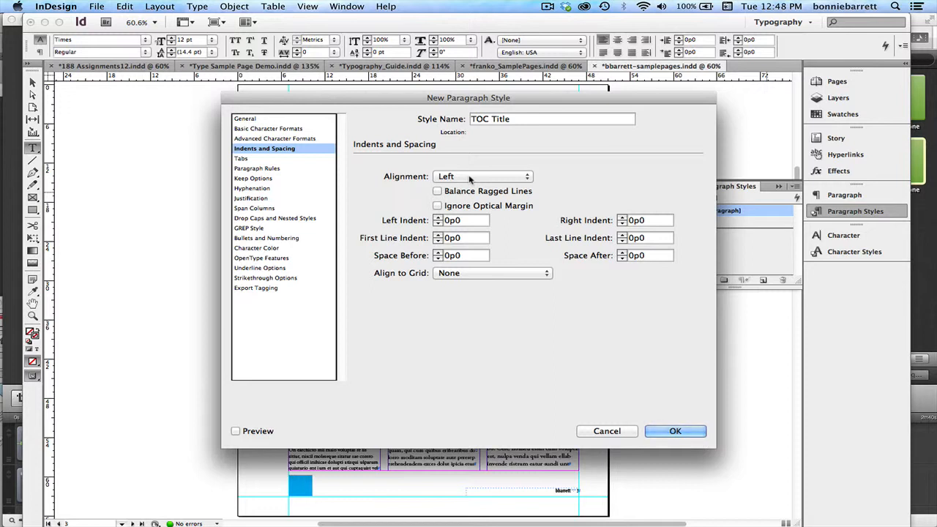
click(263, 249)
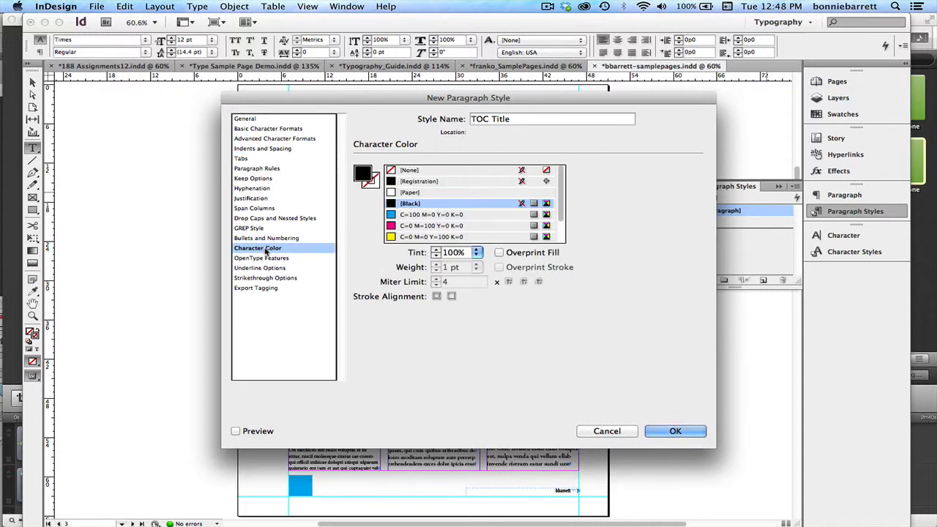
drag(560, 198, 560, 236)
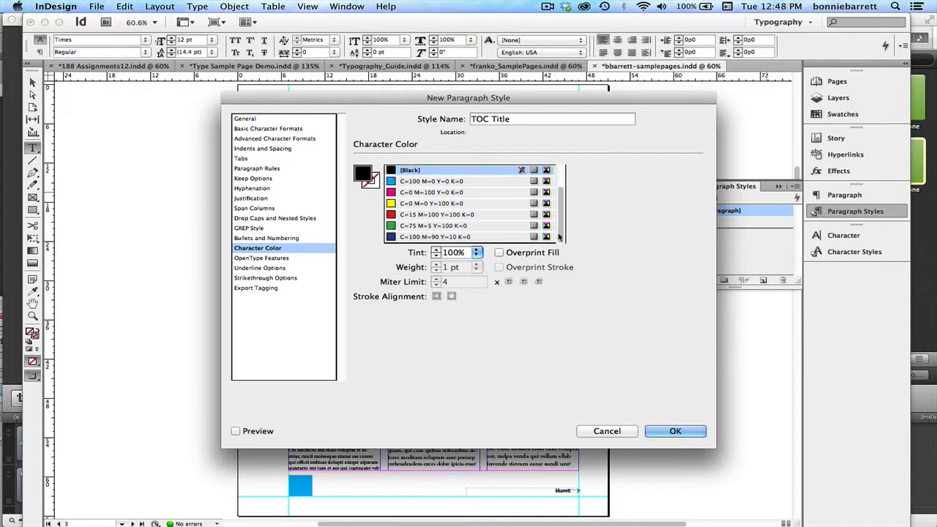
click(469, 237)
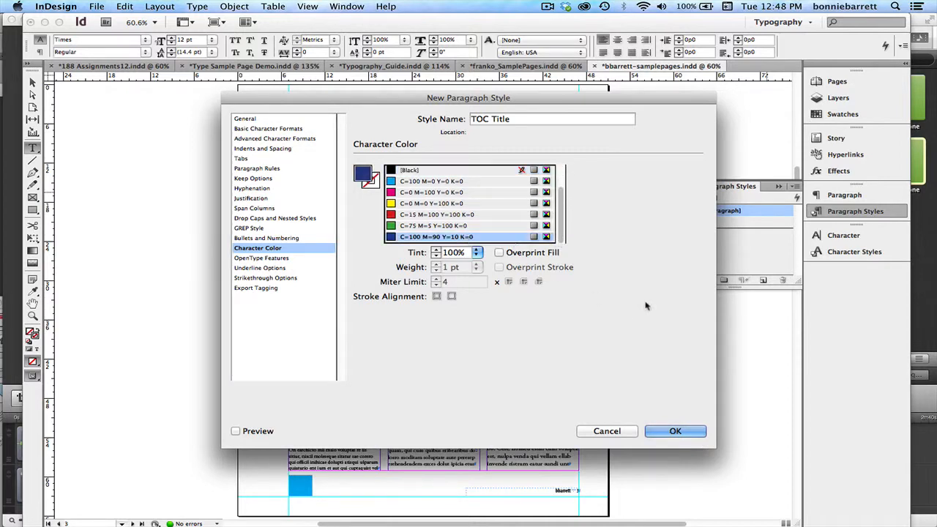
click(675, 431)
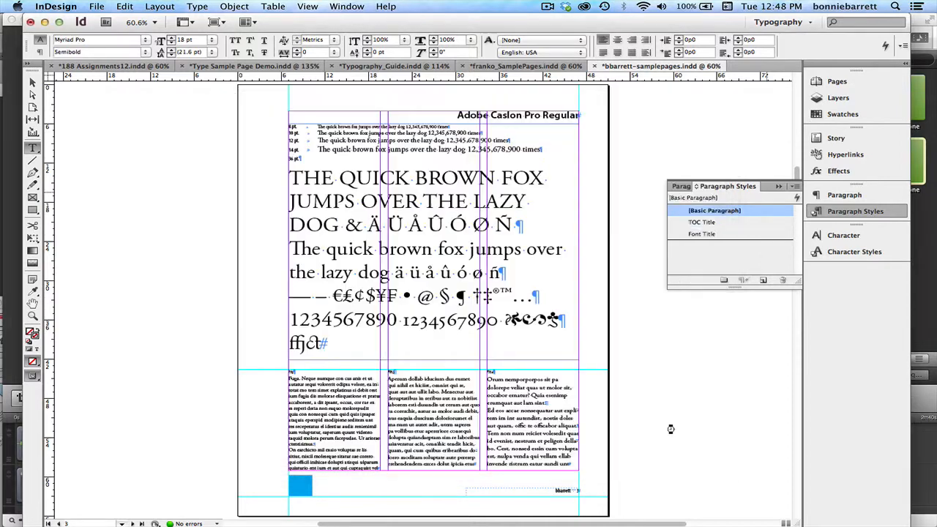
Start a new paragraph style named TOC Text, based on TOC Title.
click(797, 185)
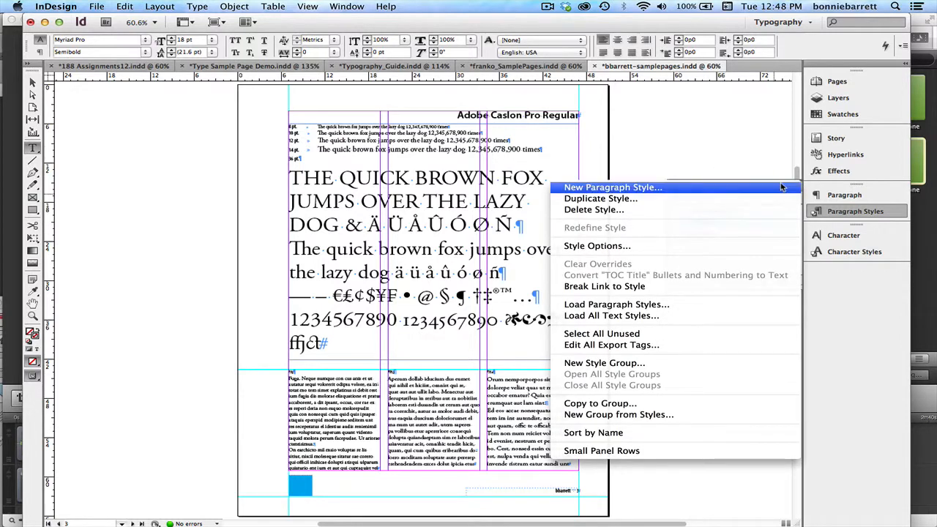
click(782, 187)
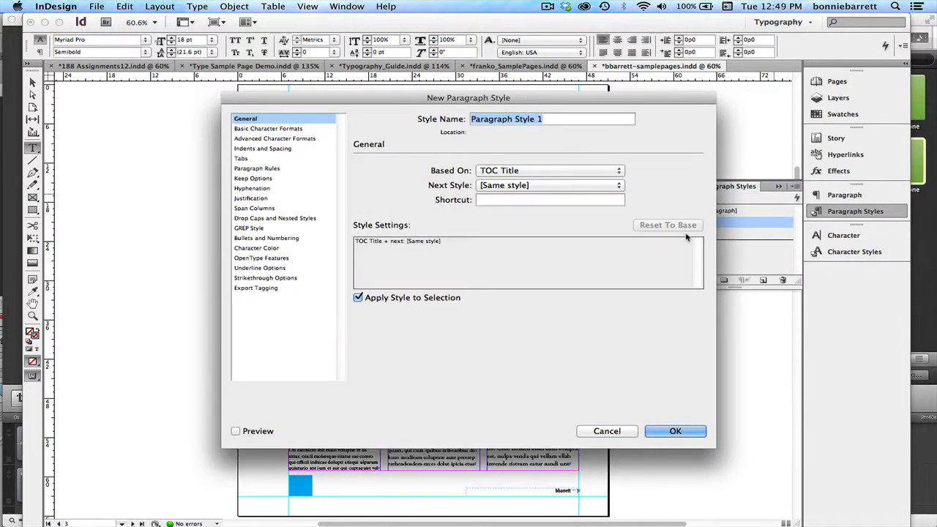
text(TO)
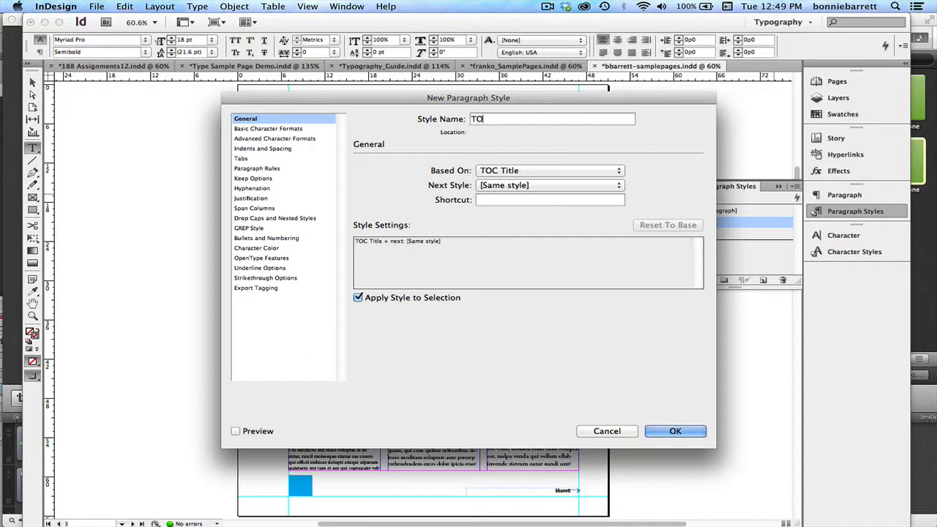
text(C Text)
Set the TOC Text style's font style to SemiCondensed with 36 pt leading and save the style.
click(290, 129)
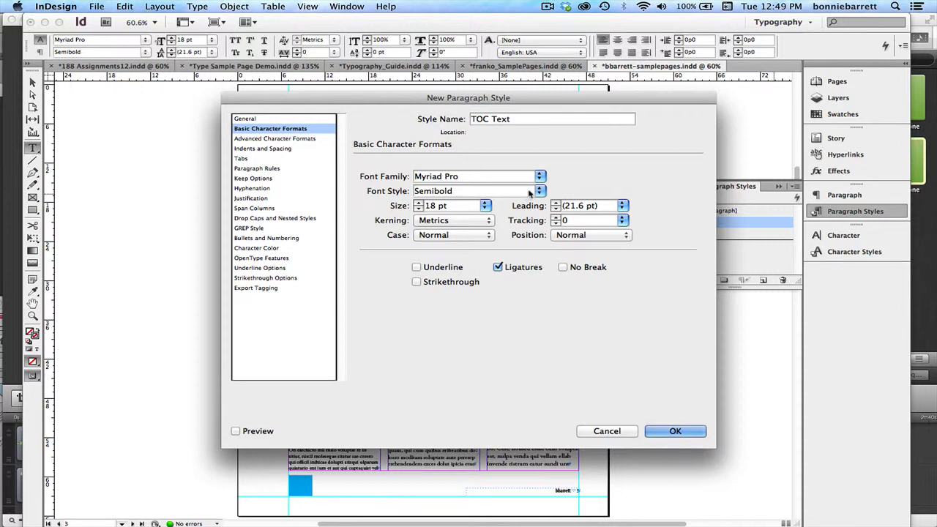
click(539, 191)
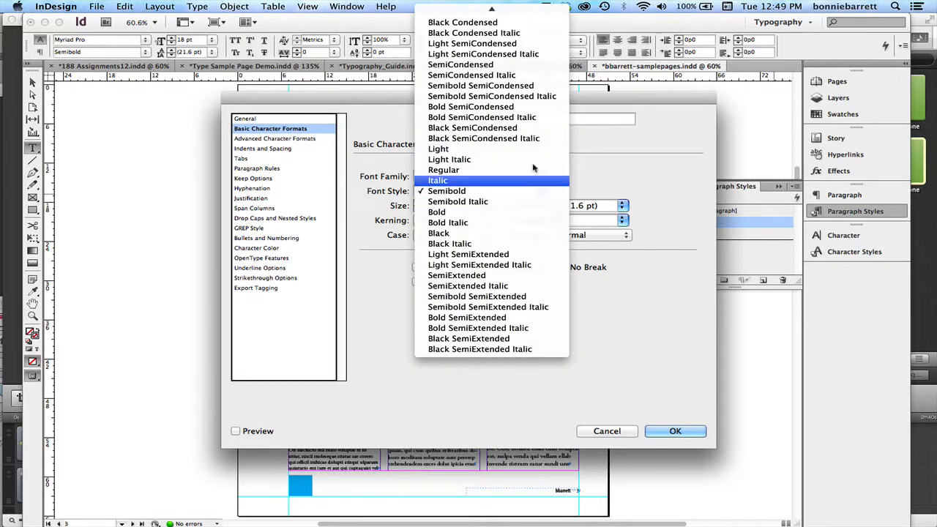
click(506, 69)
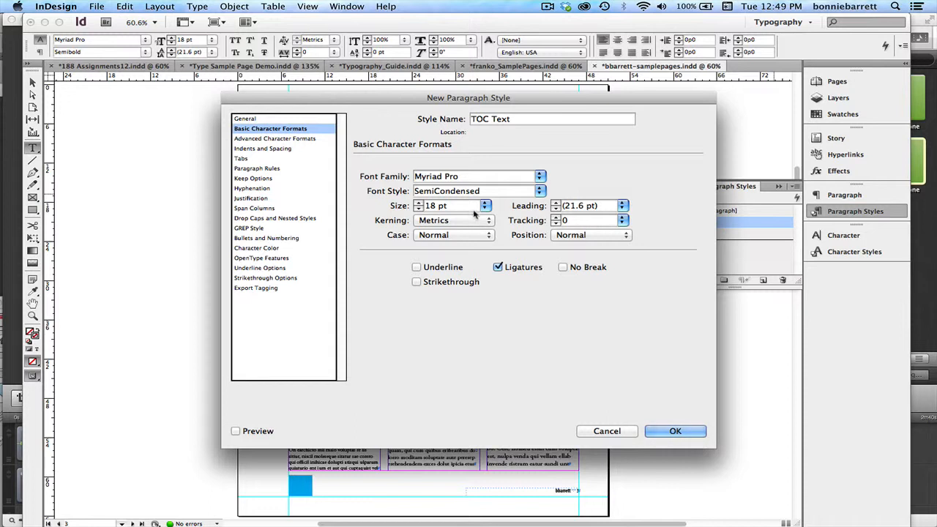
click(622, 207)
click(574, 333)
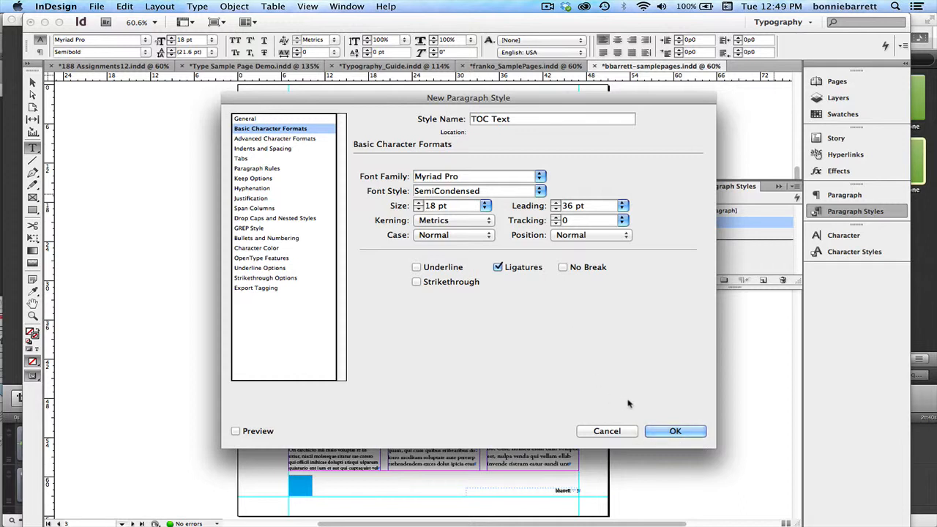
click(654, 431)
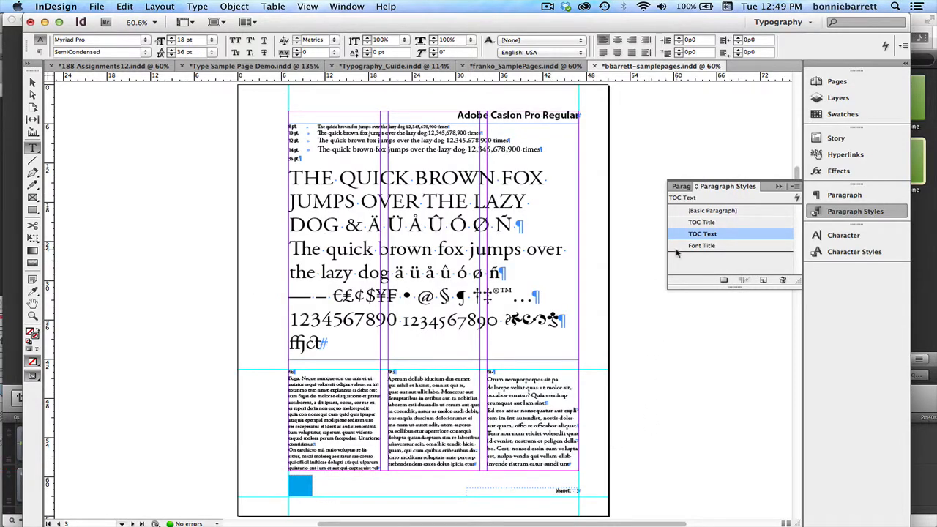
Start a new character style named TOC Figures.
click(835, 253)
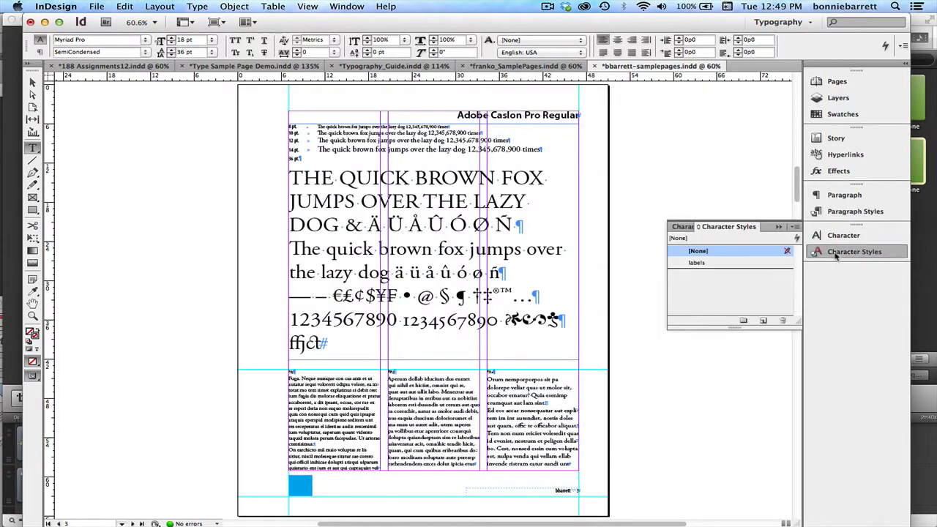
click(796, 228)
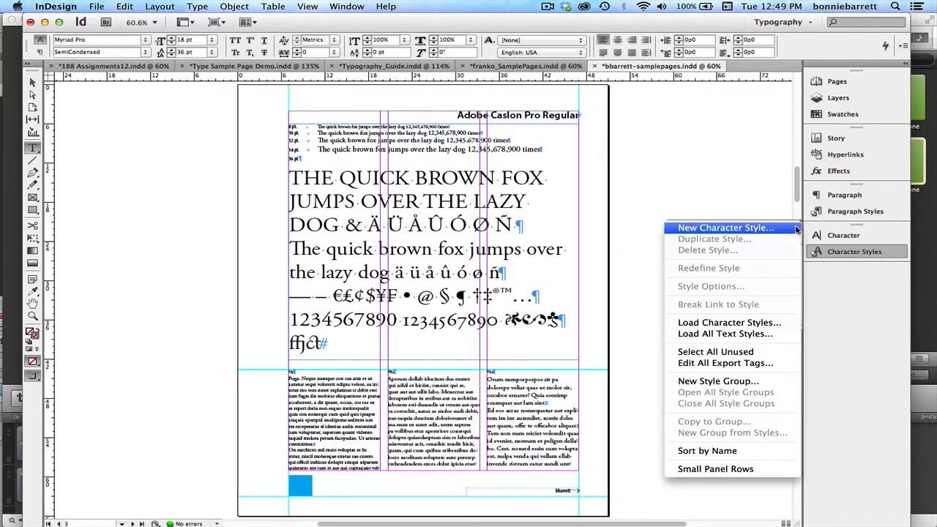
click(789, 228)
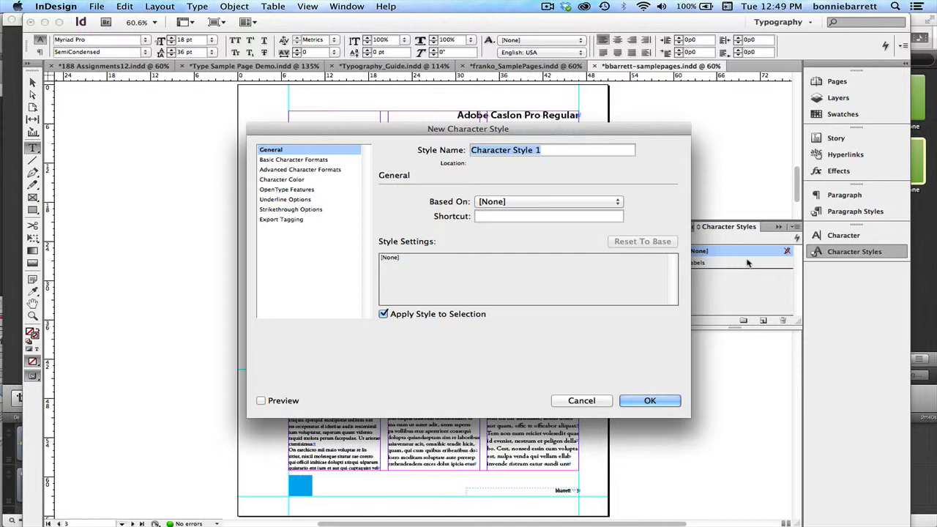
text(TOC )
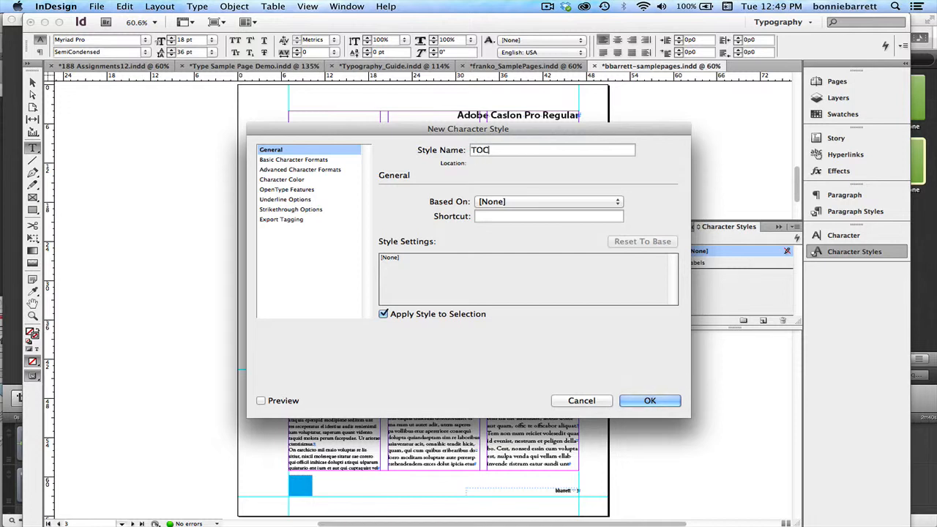
text(Figures)
Set the TOC Figures style's font to Myriad Pro Bold at 18 pt.
click(322, 160)
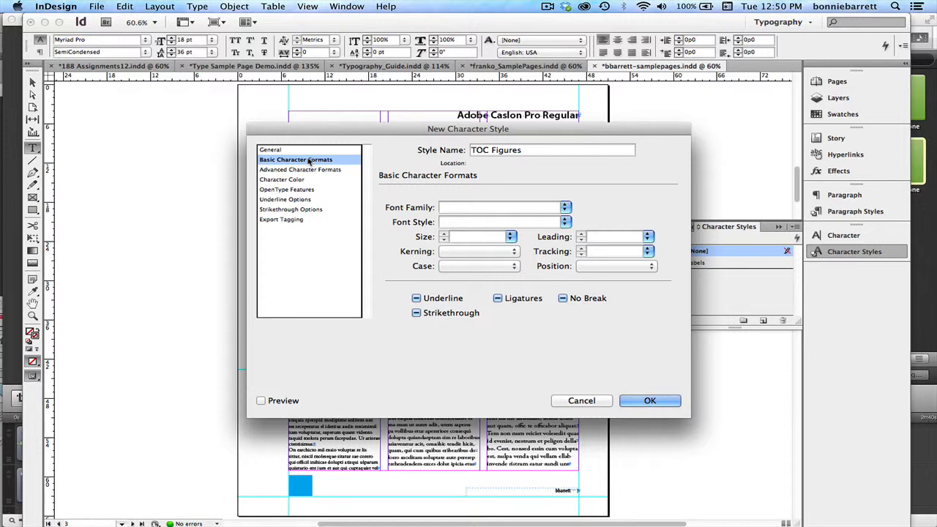
click(564, 208)
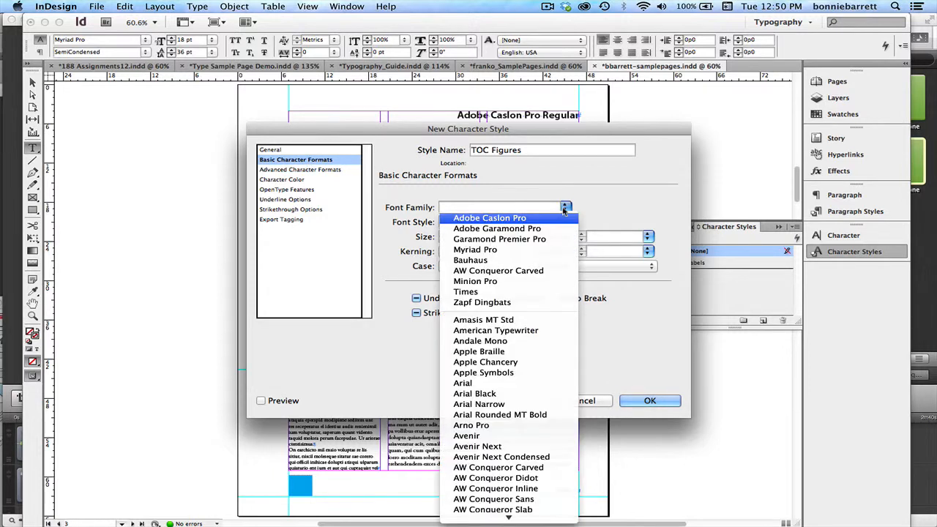
click(549, 249)
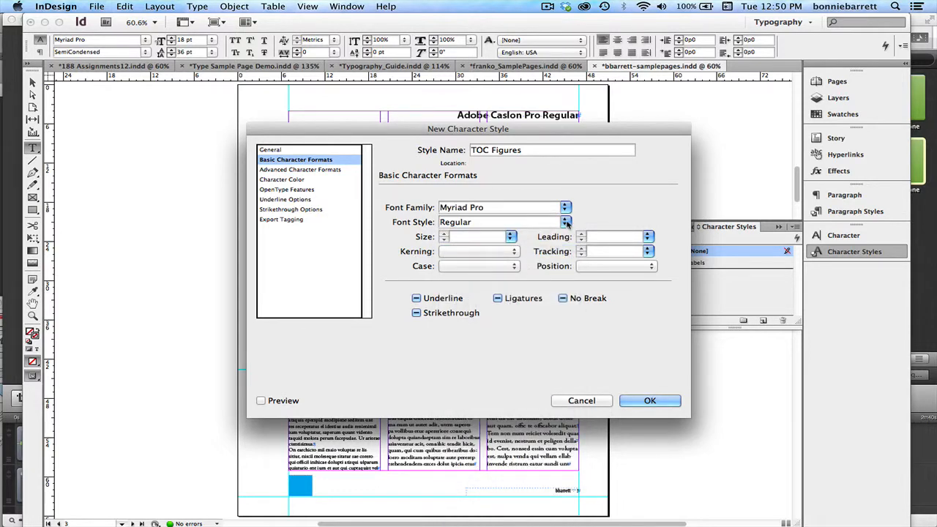
click(566, 223)
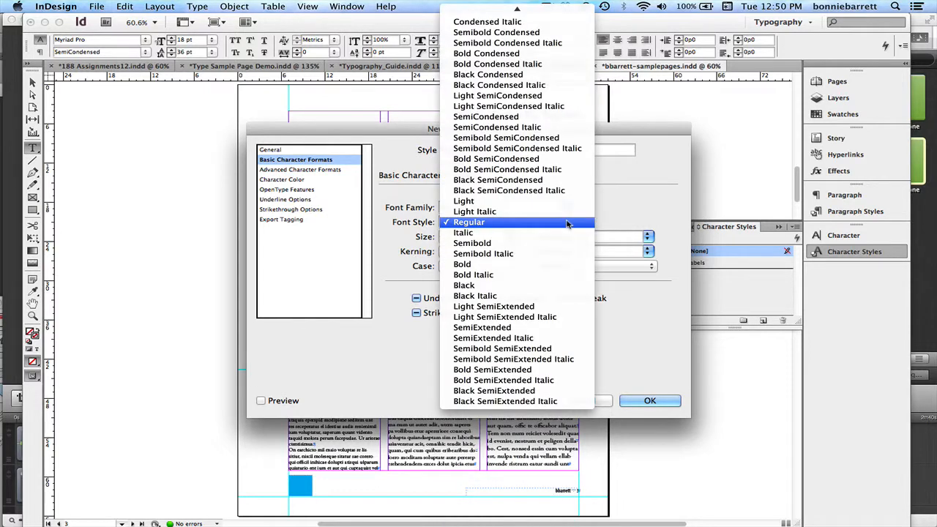
click(540, 263)
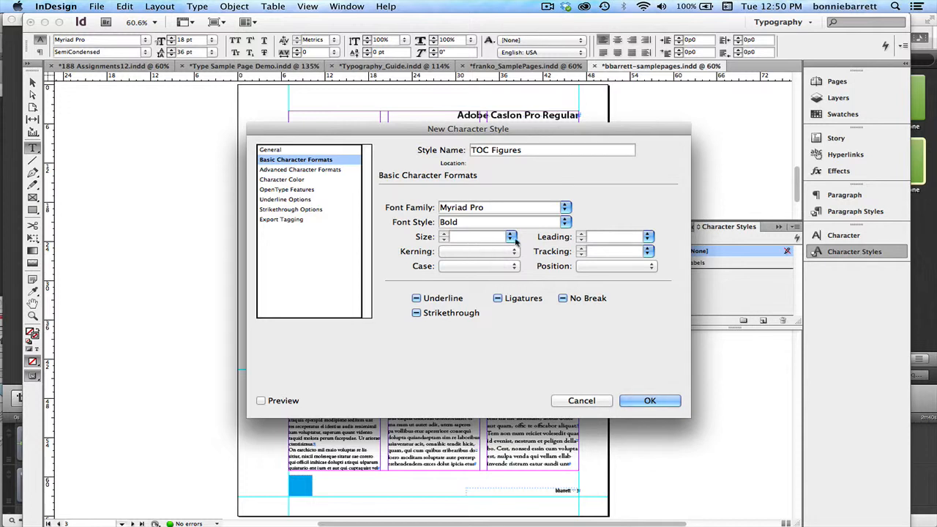
click(510, 237)
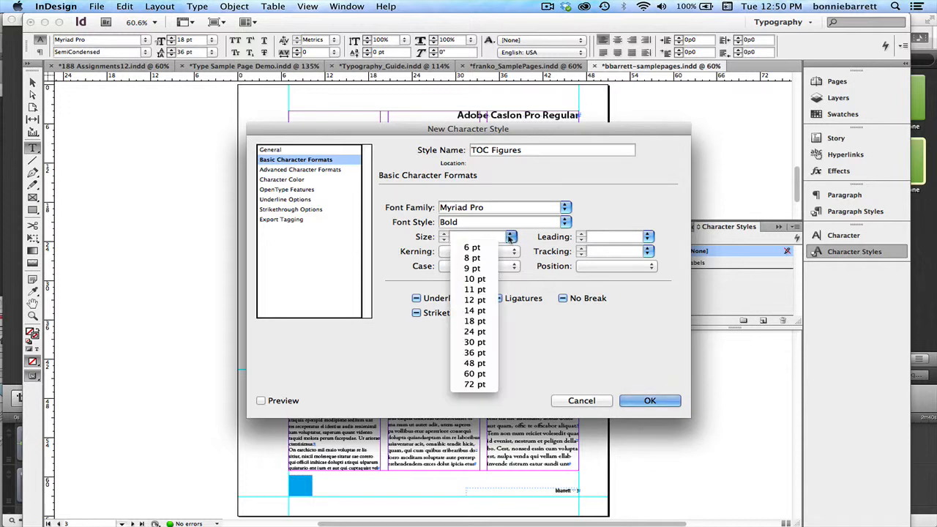
click(483, 323)
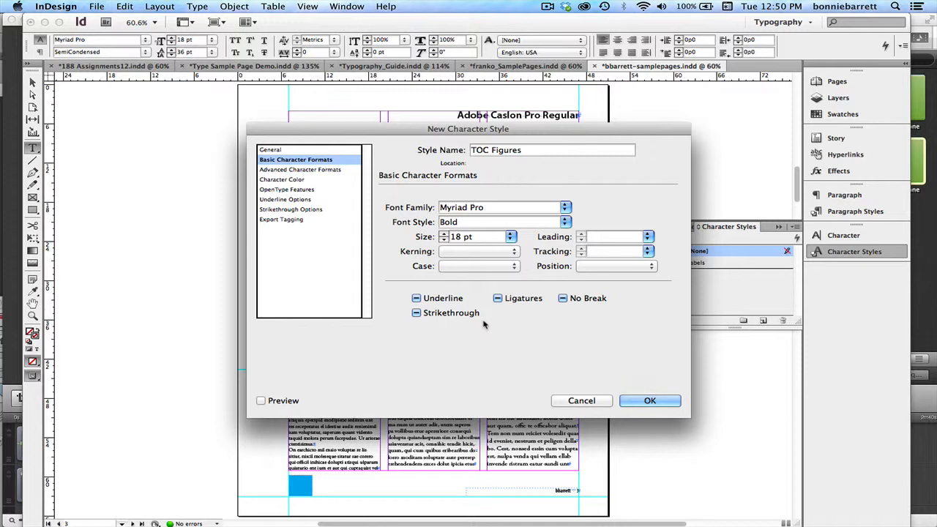
Set the TOC Figures style's OpenType figure style to Proportional Oldstyle and save the style.
click(278, 190)
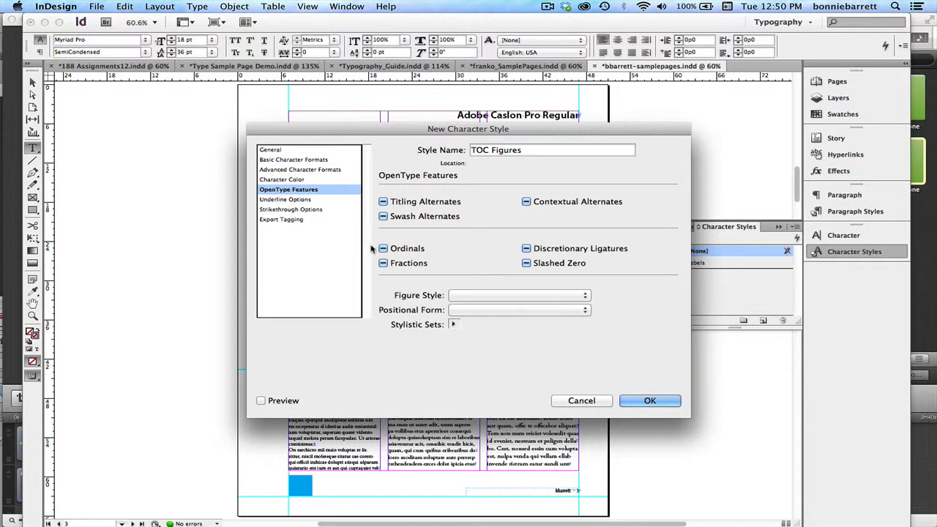
click(494, 299)
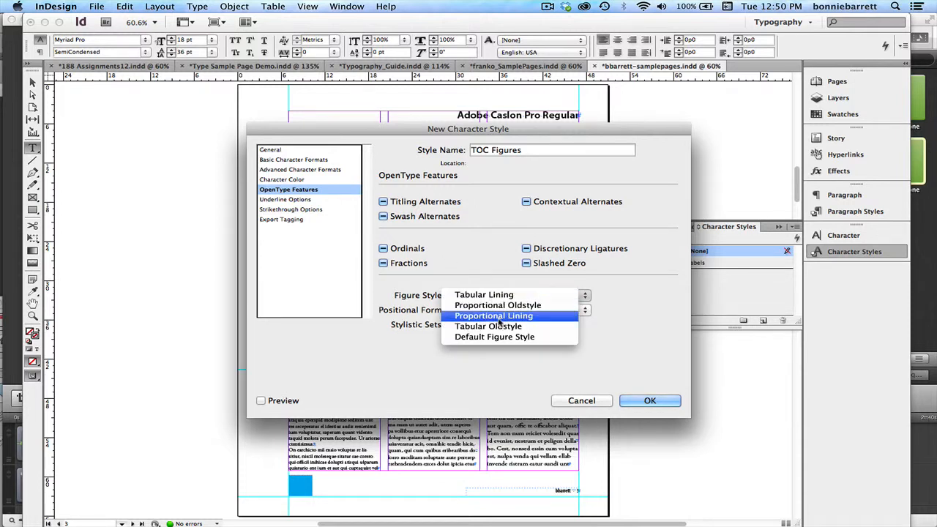
click(501, 307)
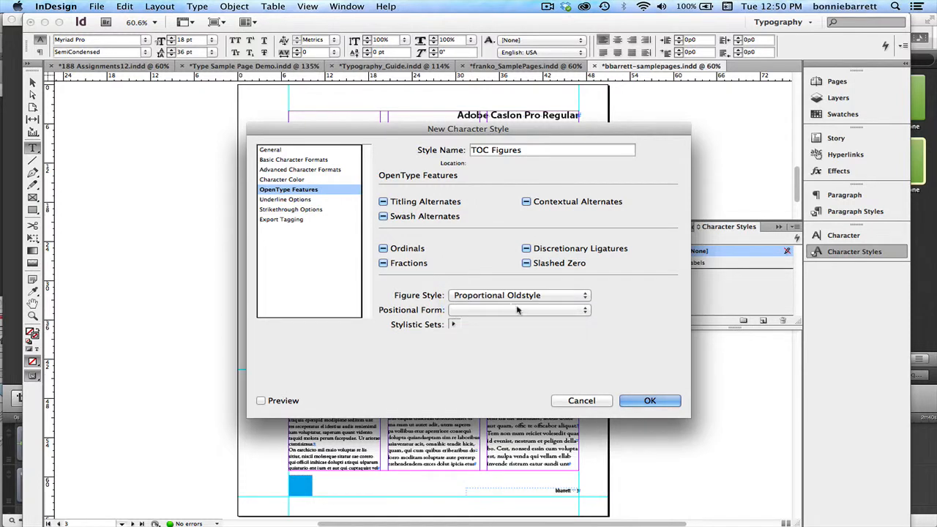
click(649, 401)
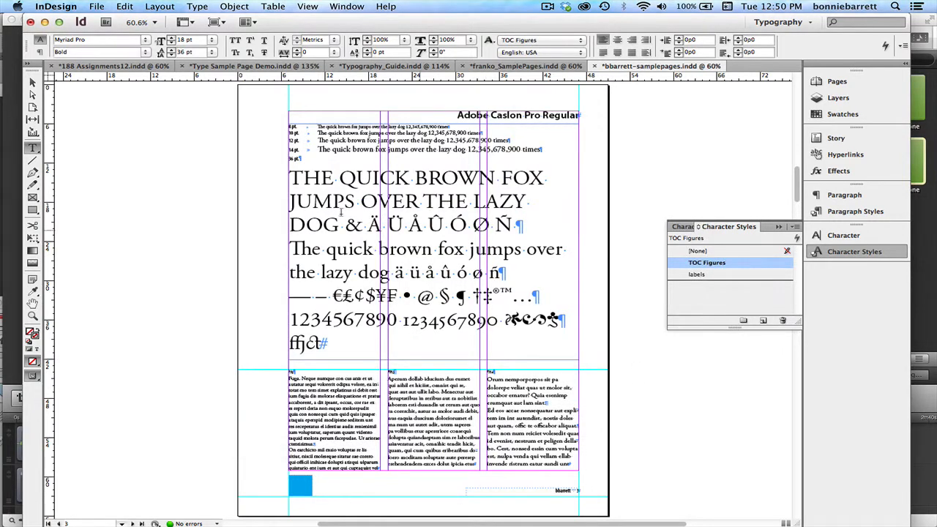
Start a table of contents titled "My Favorite Fonts" and give its title the TOC Title paragraph style.
click(153, 6)
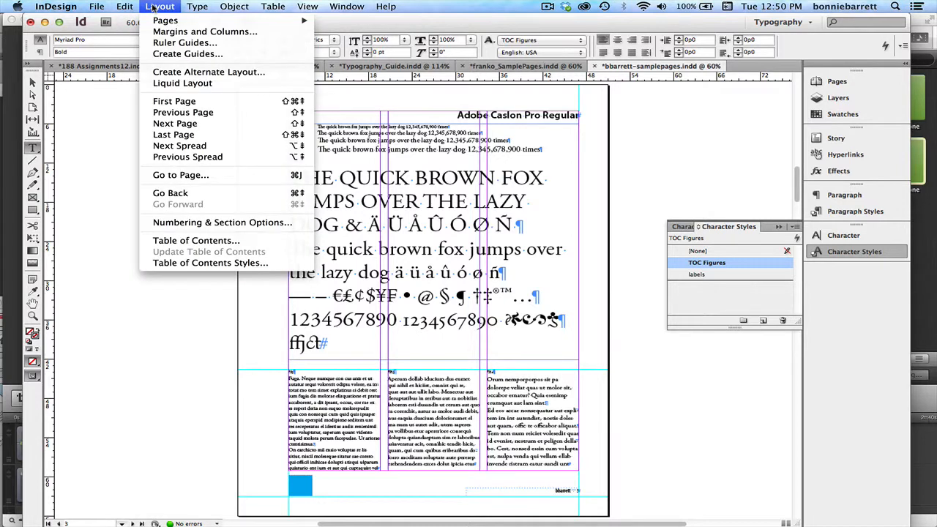
click(171, 240)
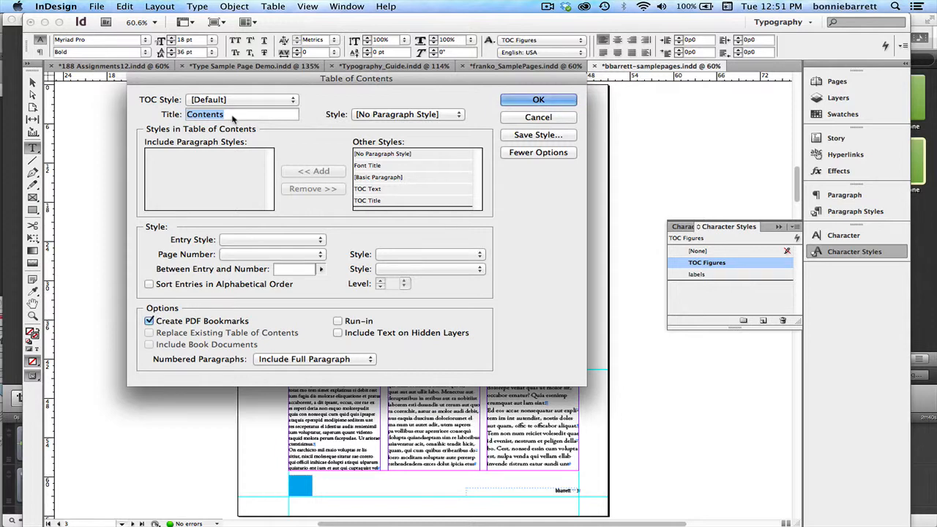
text(B)
text(o)
key(BackSpace)
key(BackSpace)
text(My Favorite Fonts)
click(375, 115)
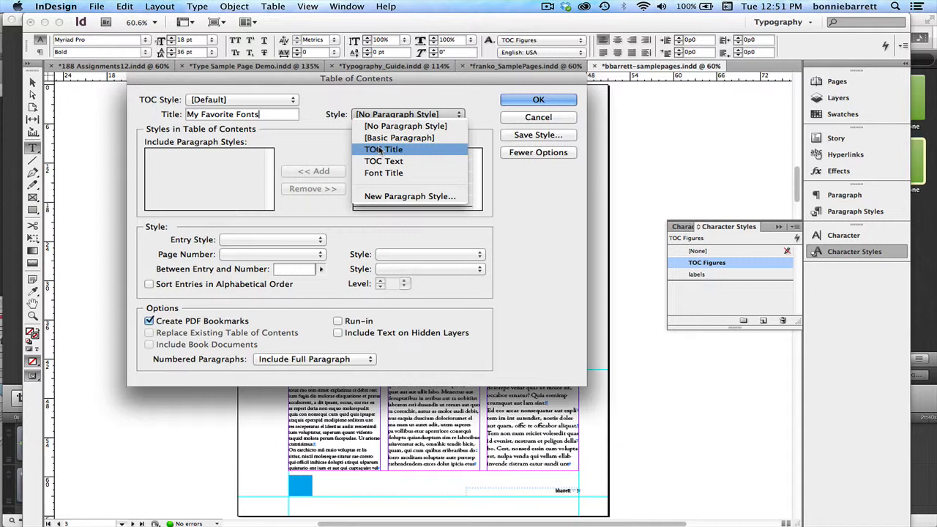
click(379, 150)
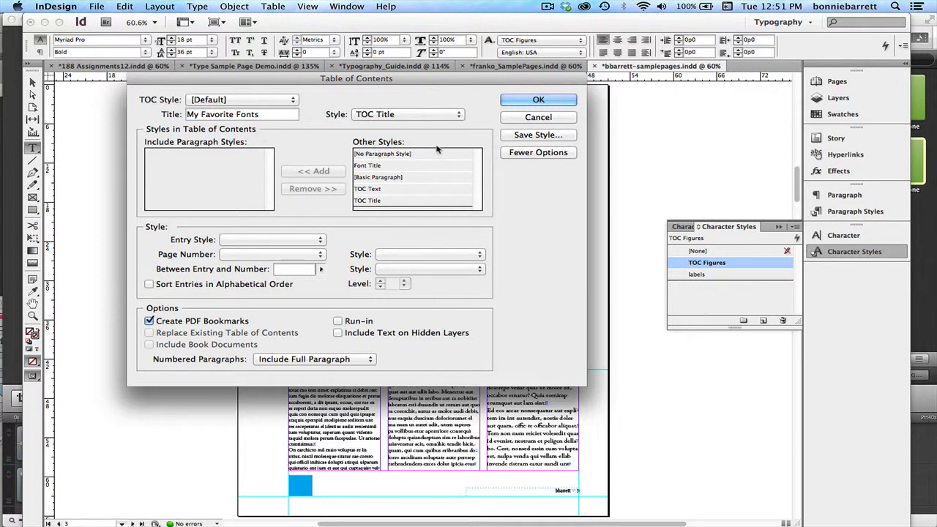
Include the Font Title paragraph style in the table of contents and set its entry style to TOC Text.
click(521, 154)
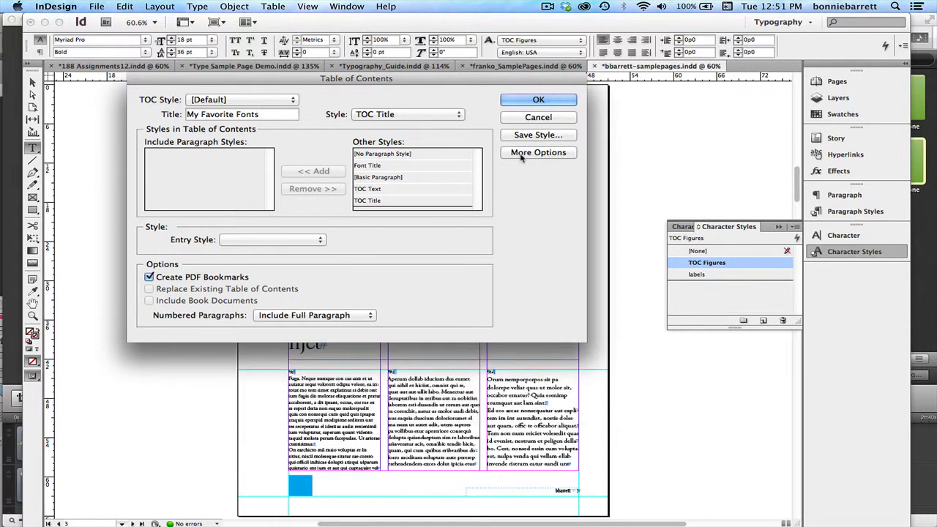
click(524, 155)
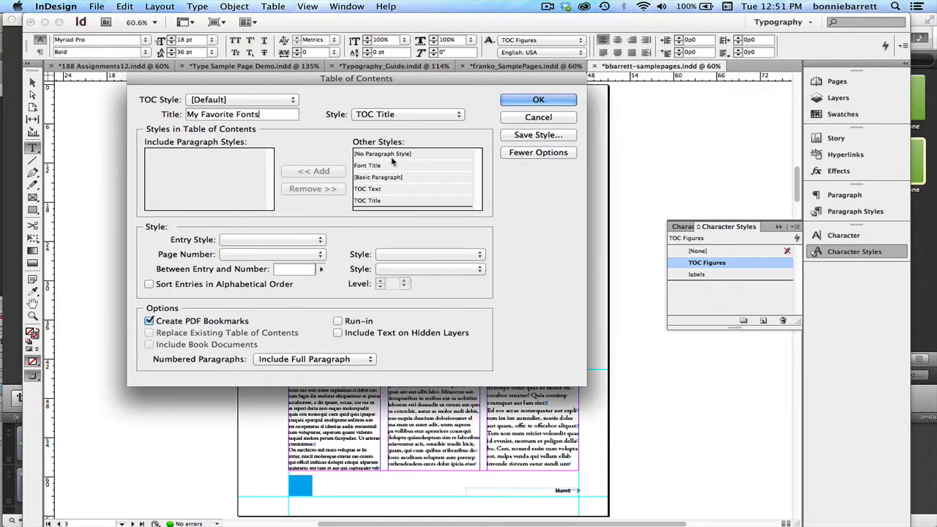
click(366, 166)
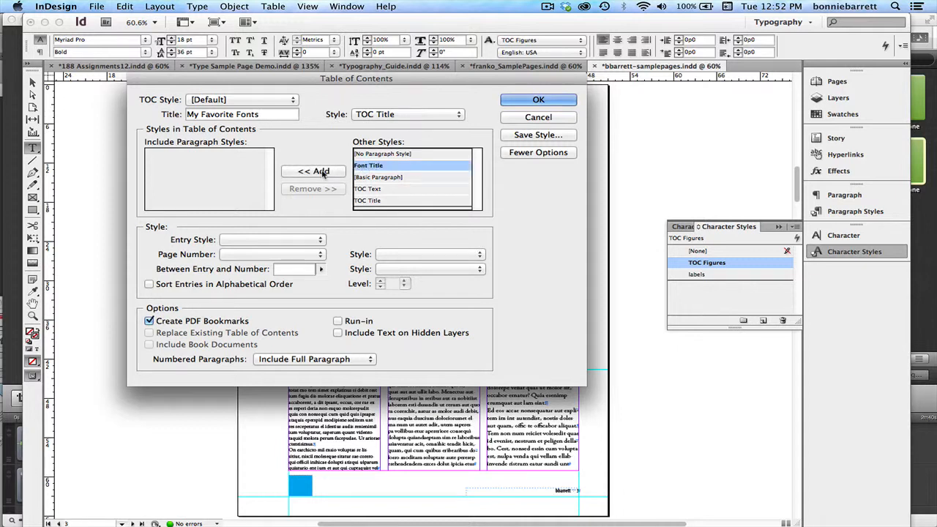
click(323, 172)
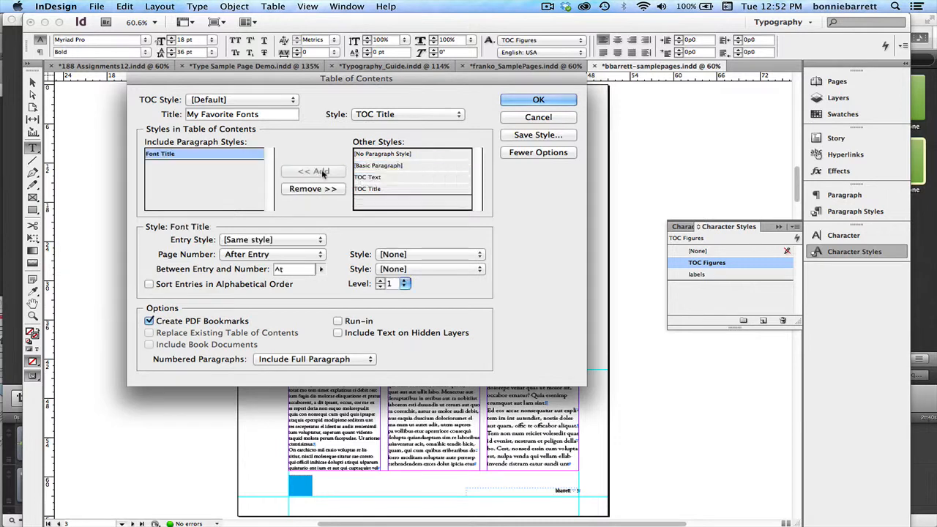
click(275, 240)
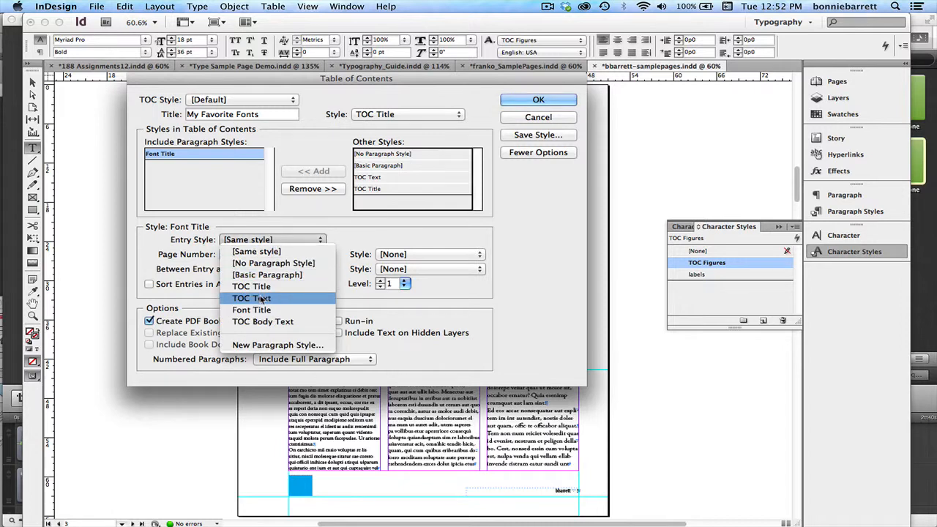
click(259, 299)
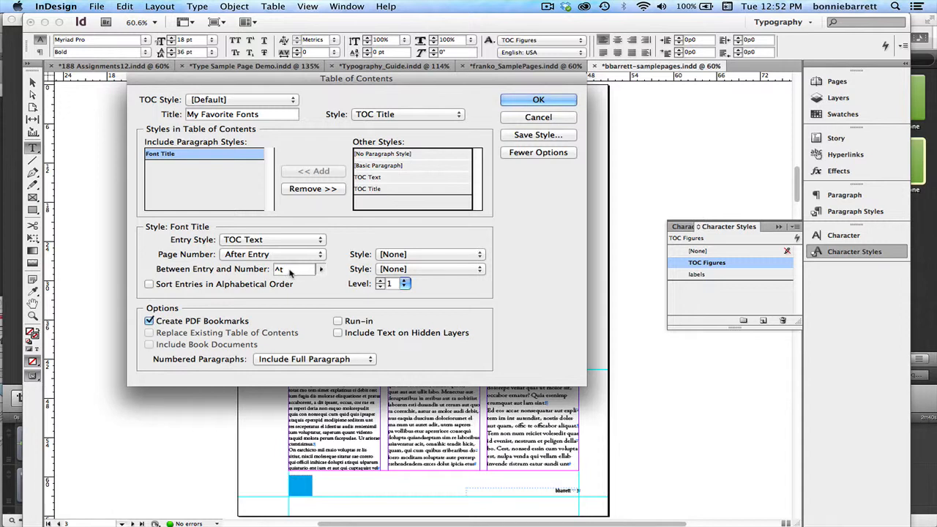
Separate entries from page numbers with a Right Indent Tab (^y) and style the page numbers with TOC Figures.
drag(284, 270, 257, 269)
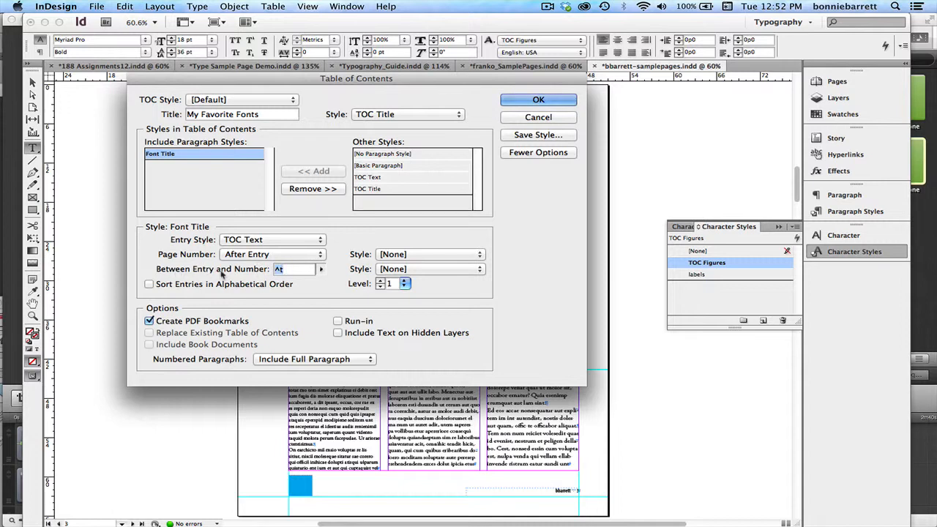
click(321, 270)
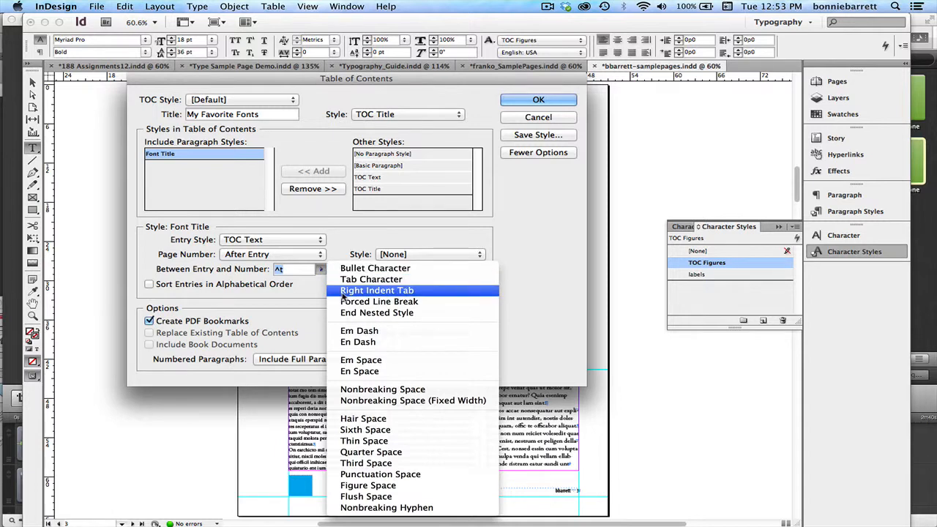
click(376, 291)
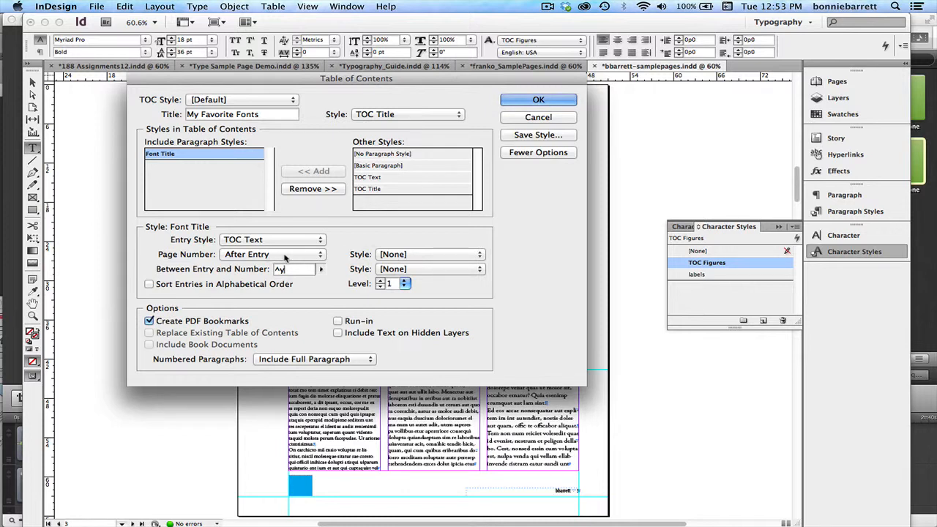
click(407, 255)
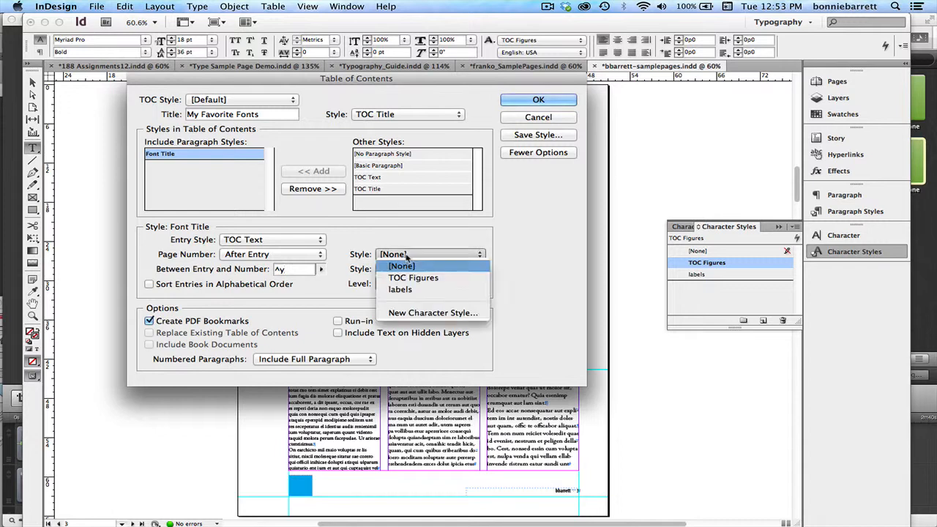
click(407, 278)
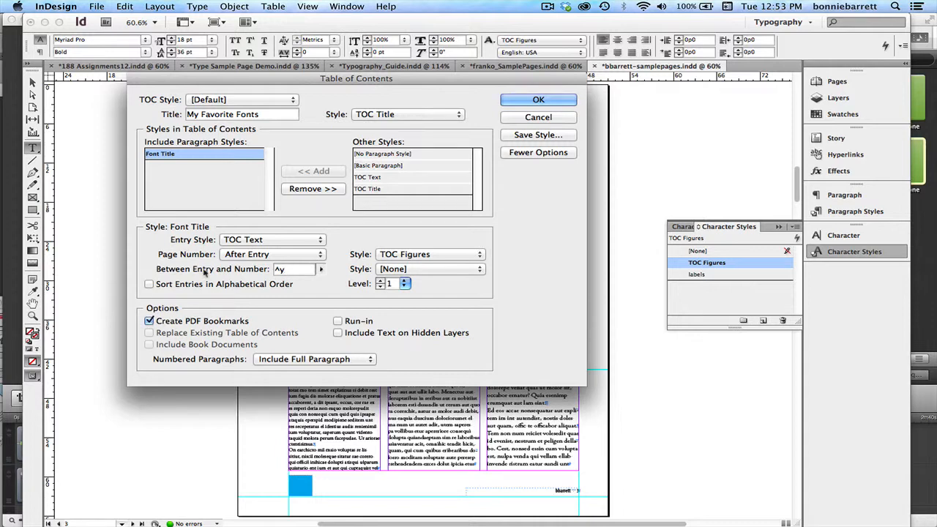
Generate the table of contents and place it on the pasteboard beside page 3 in a frame about 25 picas wide.
click(539, 101)
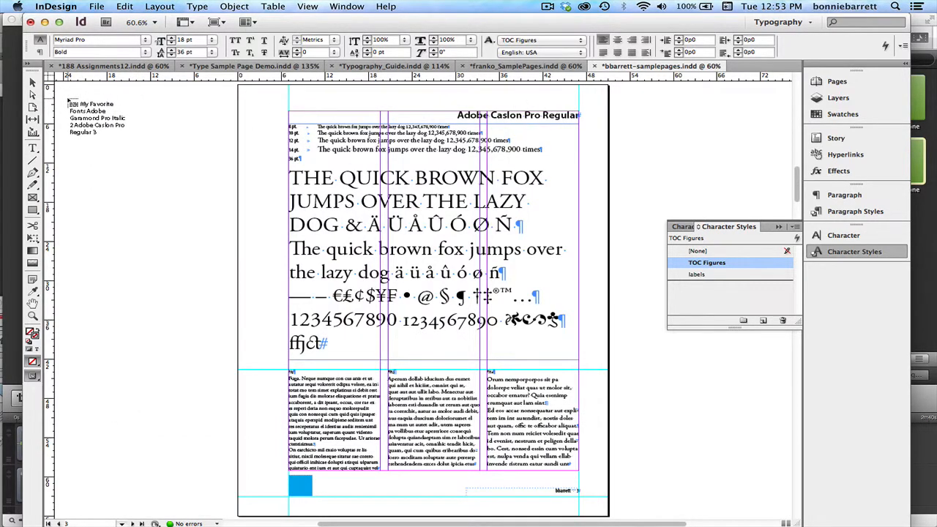
drag(67, 99, 248, 339)
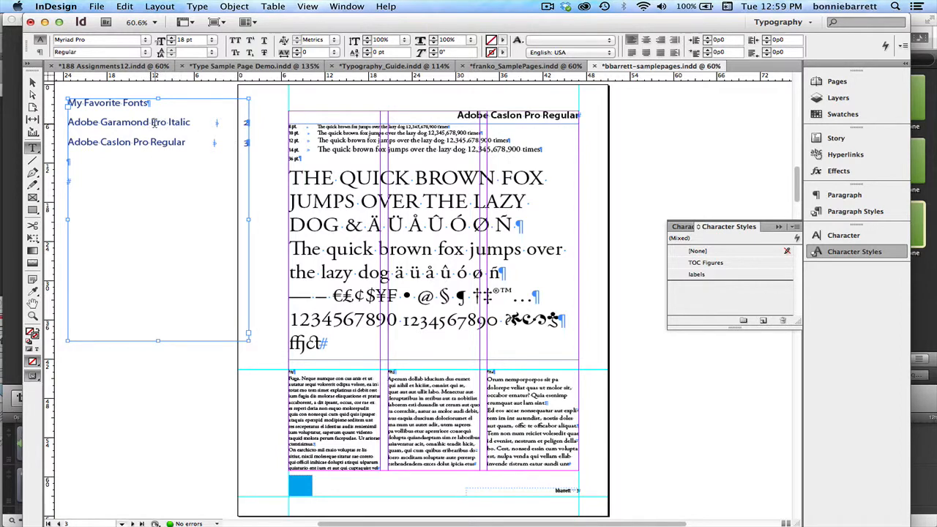
Go to page 1 and override the master text frame that holds the Adobe Garamond Pro Regular font title.
click(825, 83)
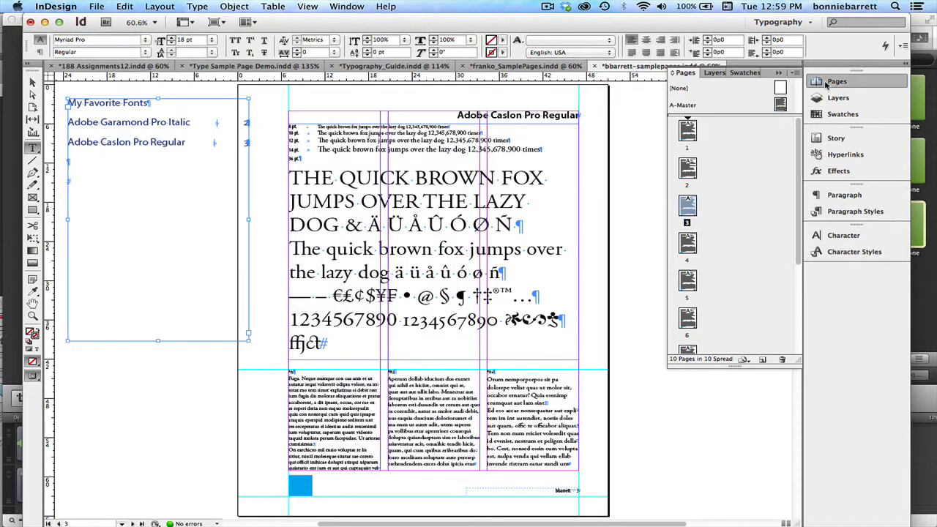
double_click(687, 130)
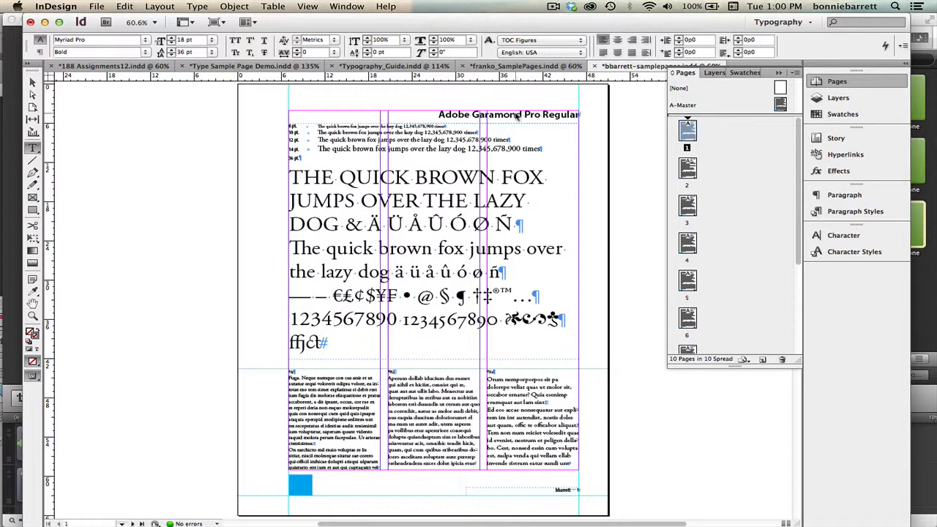
click(517, 115)
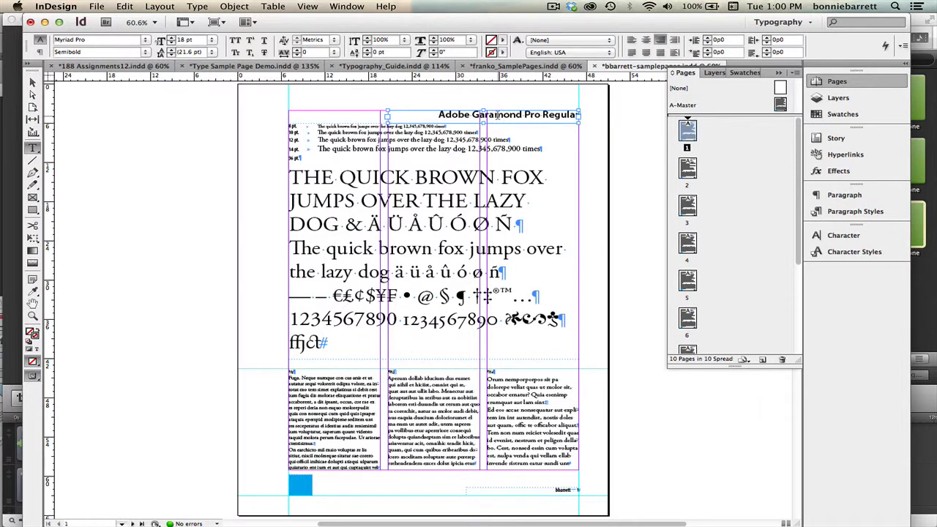
Return to page 3 and update the table of contents in its pasteboard frame.
double_click(688, 168)
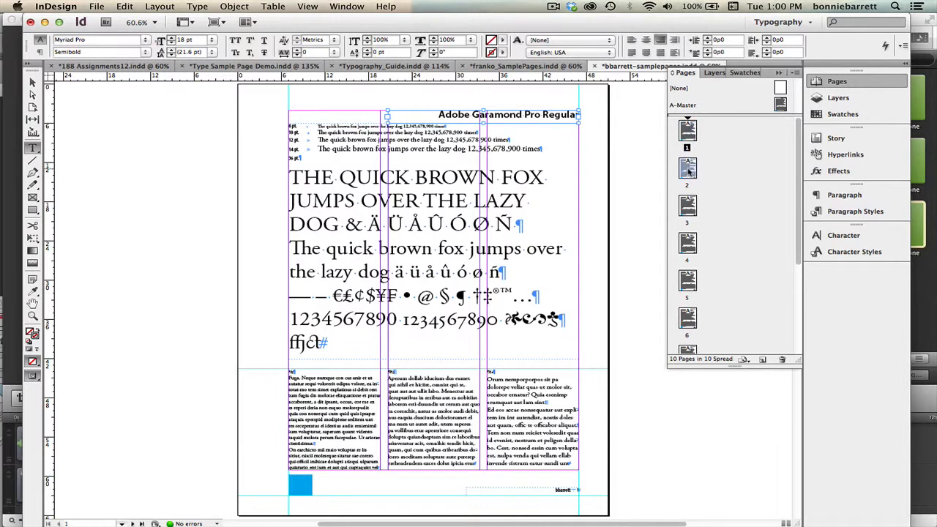
double_click(687, 205)
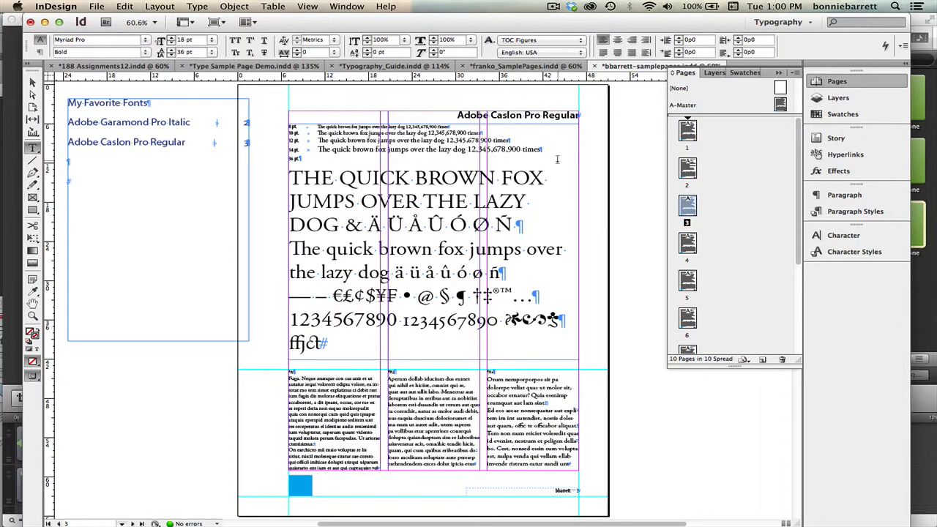
click(68, 122)
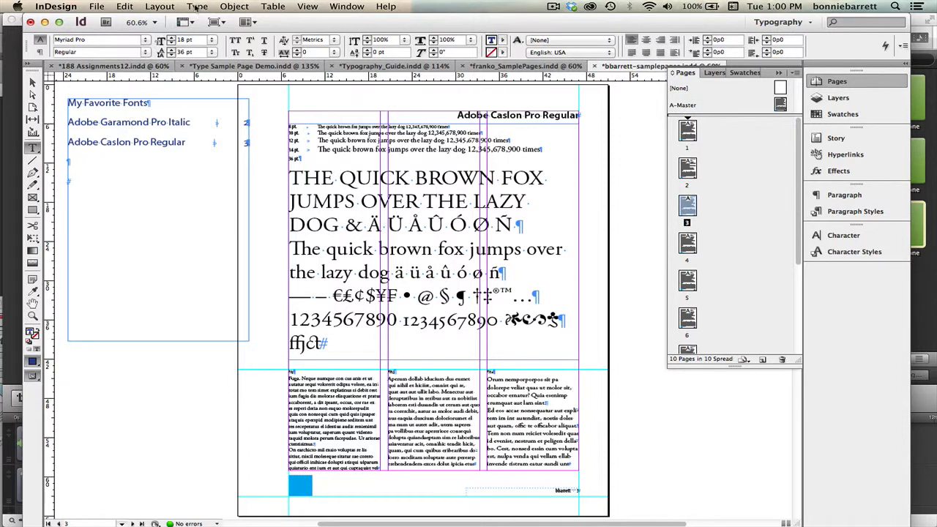
click(165, 7)
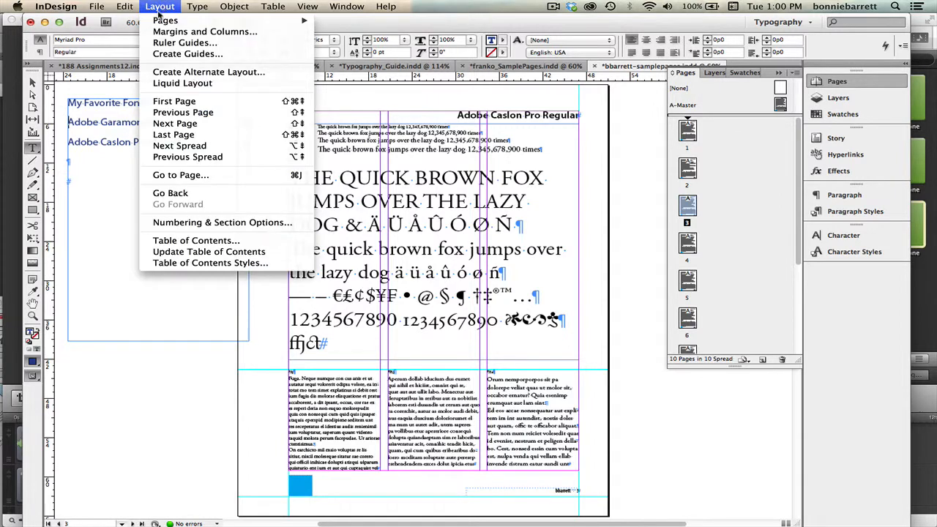
click(191, 252)
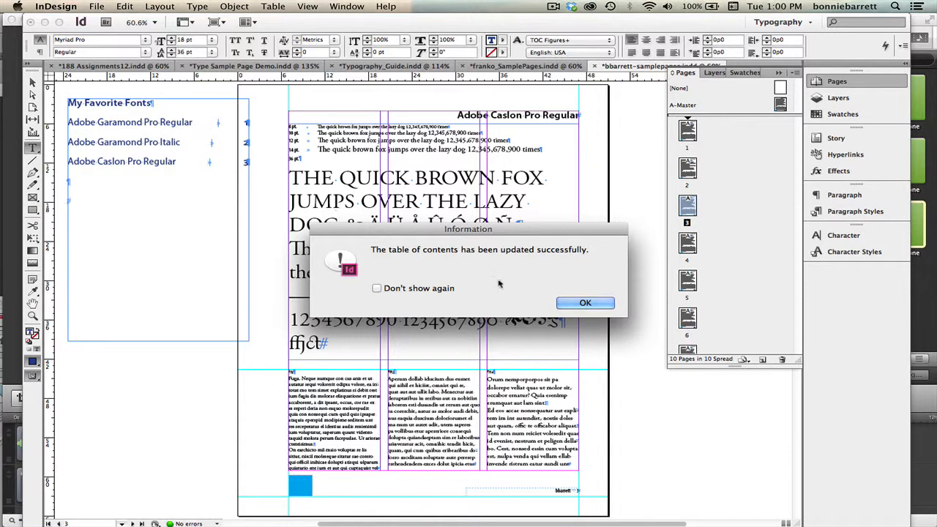
click(586, 303)
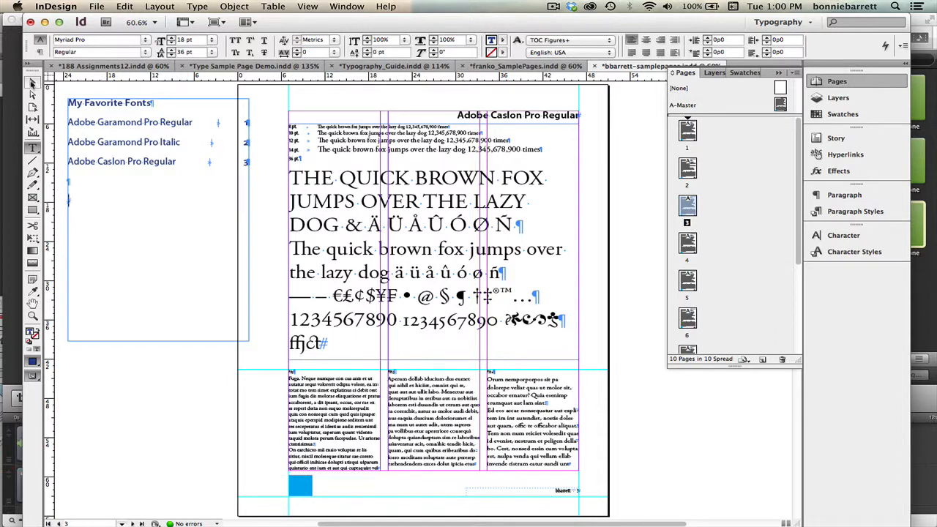
Move the table of contents frame about 2 picas farther away from the page on the pasteboard.
click(32, 82)
drag(167, 146, 152, 147)
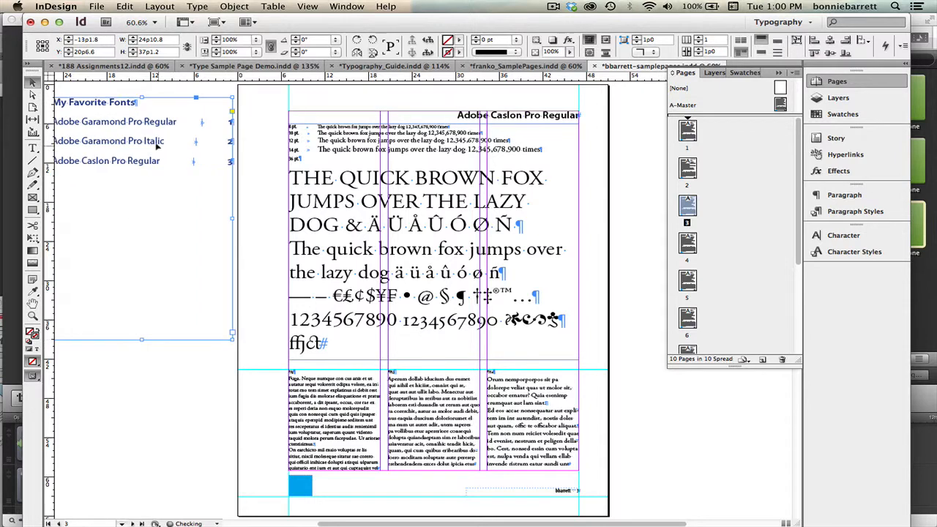